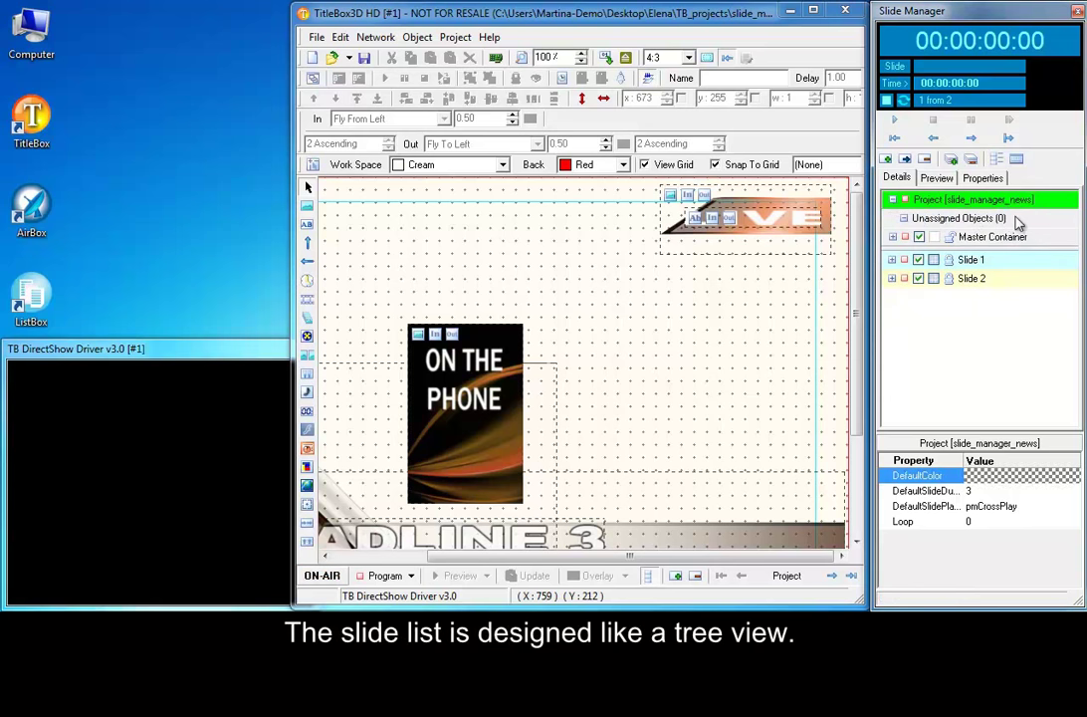
# Expand Master Container, Slide 1 and Slide 2 to list their base layers, pictures and text objects.
pyautogui.click(892, 236)
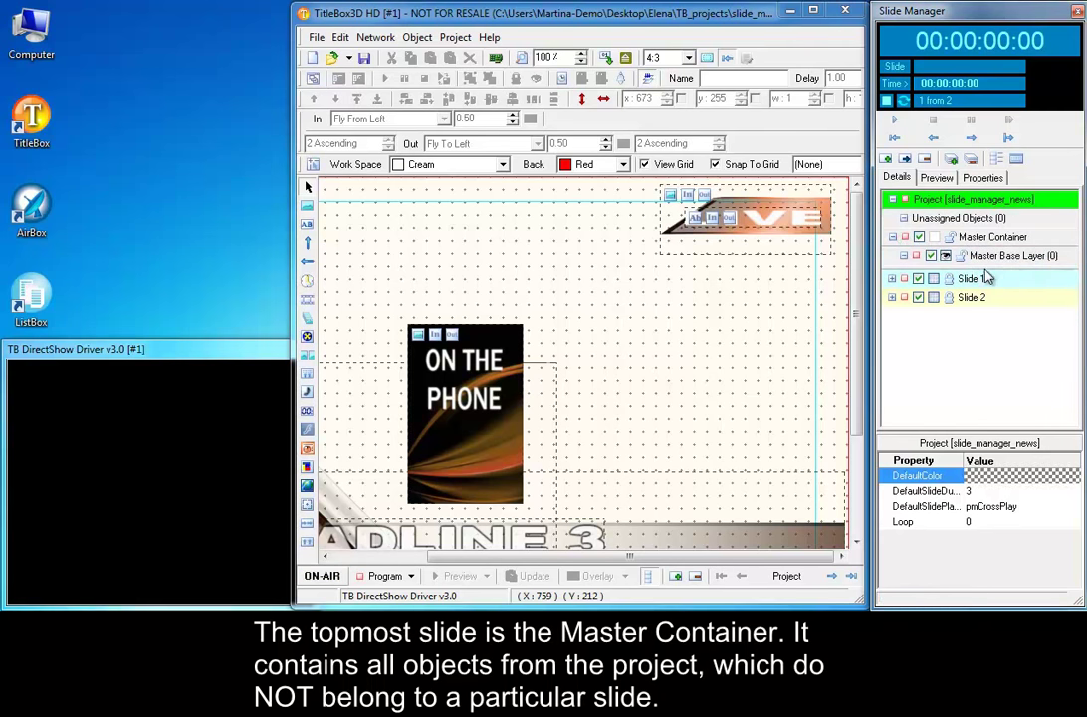
pyautogui.click(892, 279)
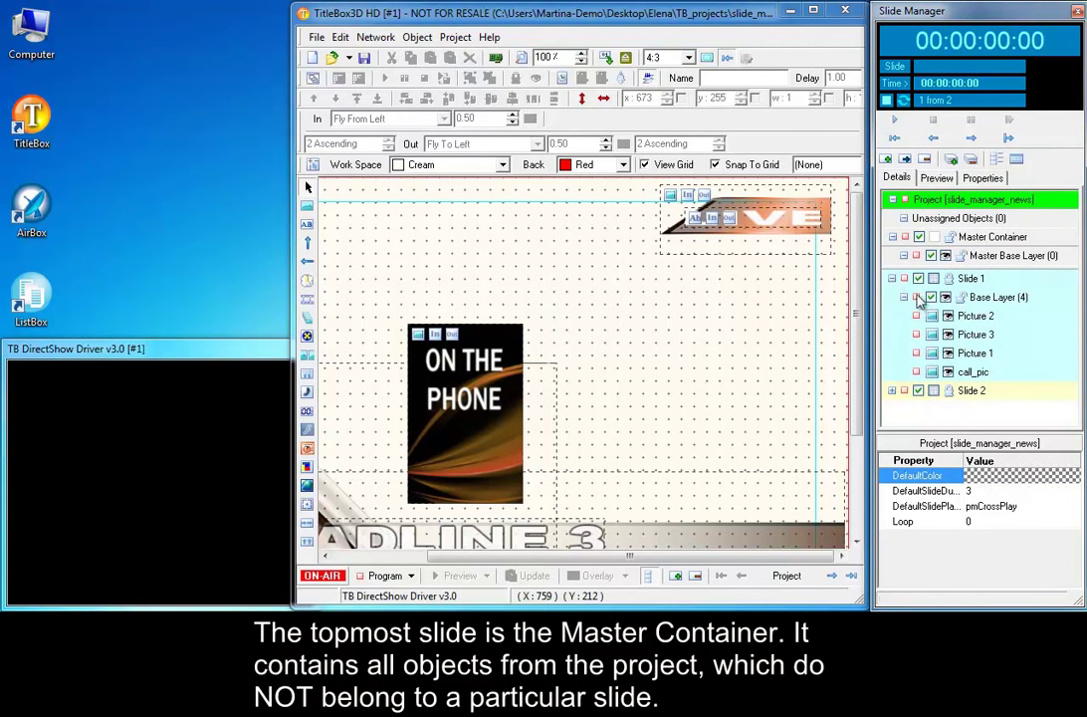
pyautogui.click(892, 390)
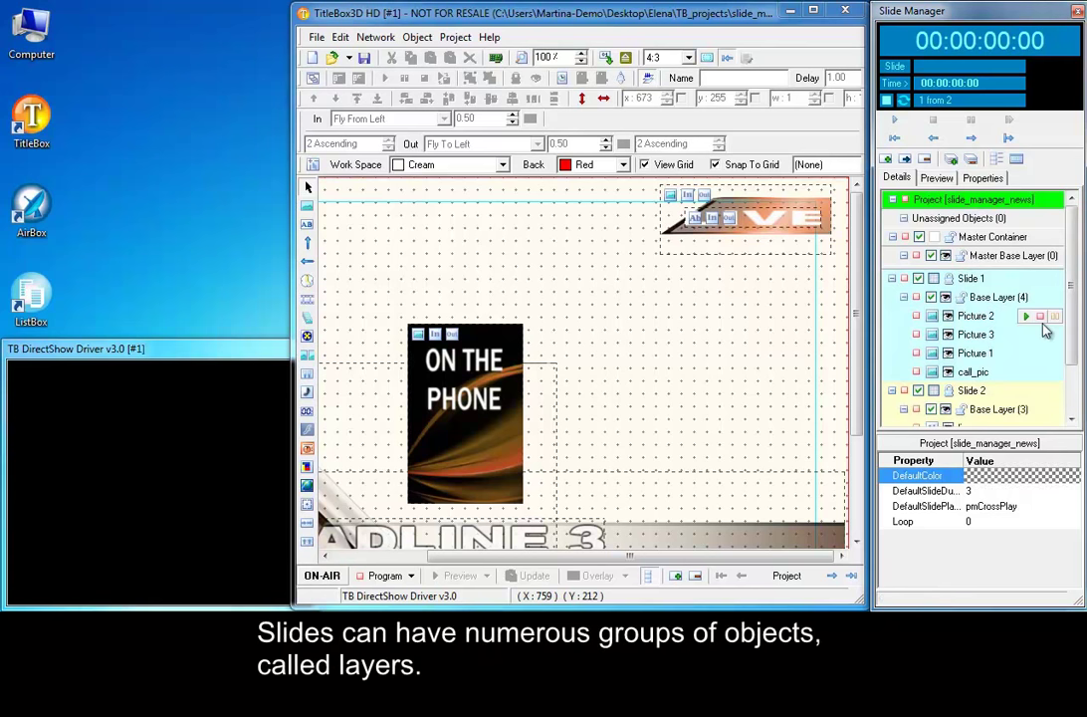
pyautogui.scroll(-2, 979, 367)
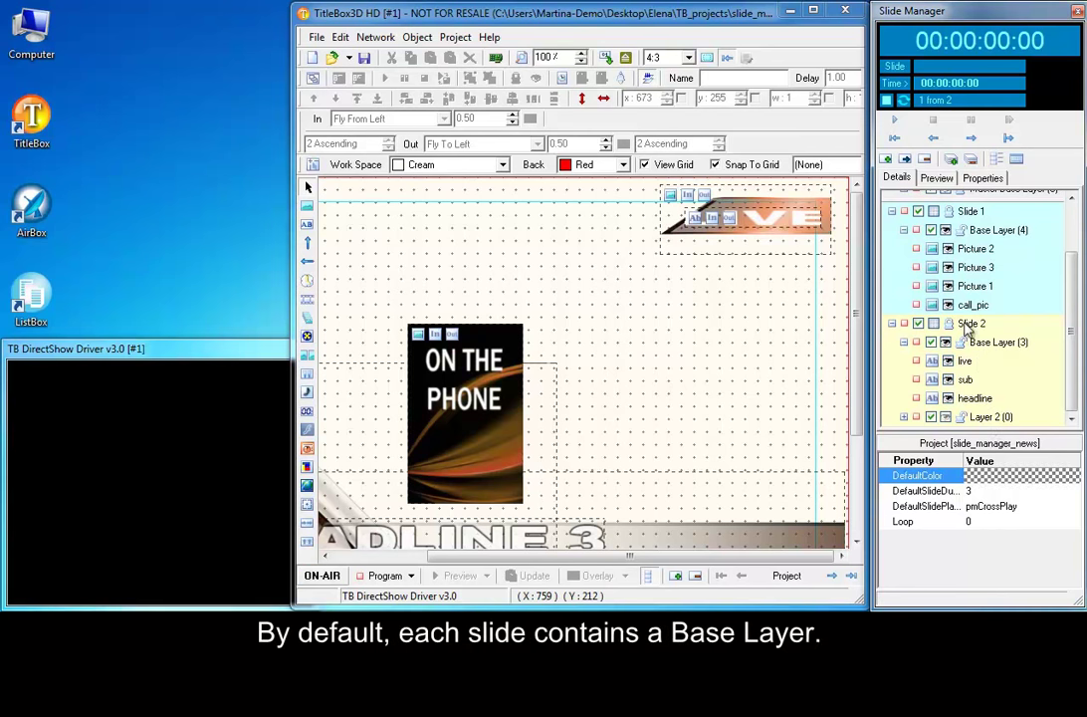
# Play and stop Picture 2 on its own, then play and stop all of Slide 1.
pyautogui.click(1028, 250)
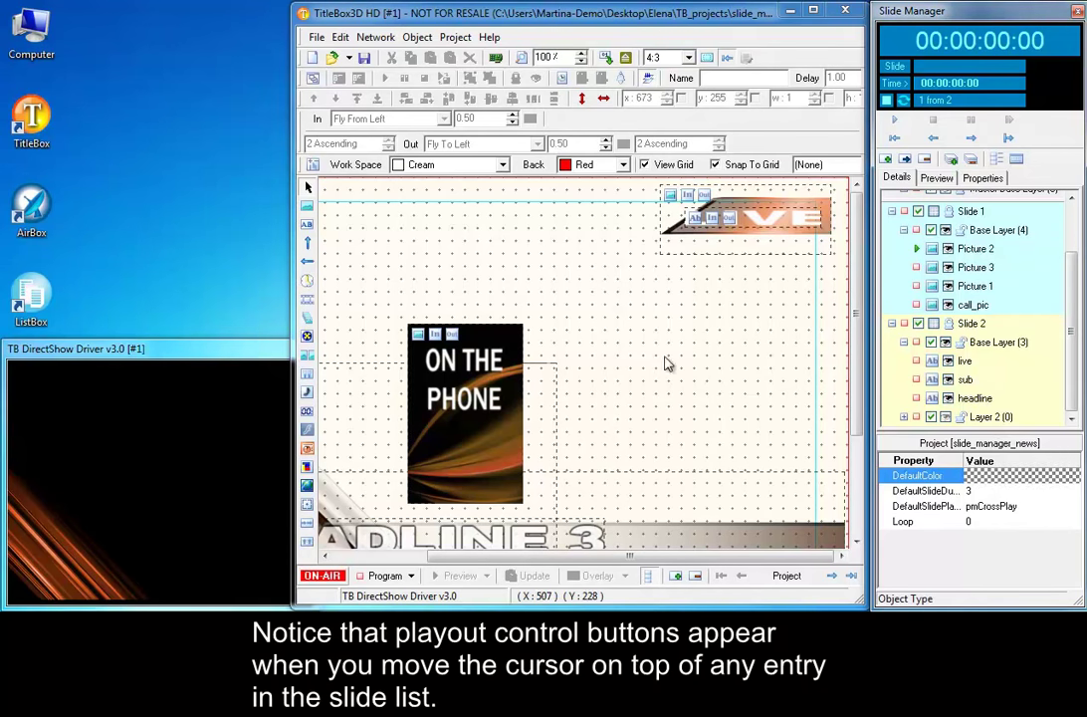
pyautogui.click(1039, 247)
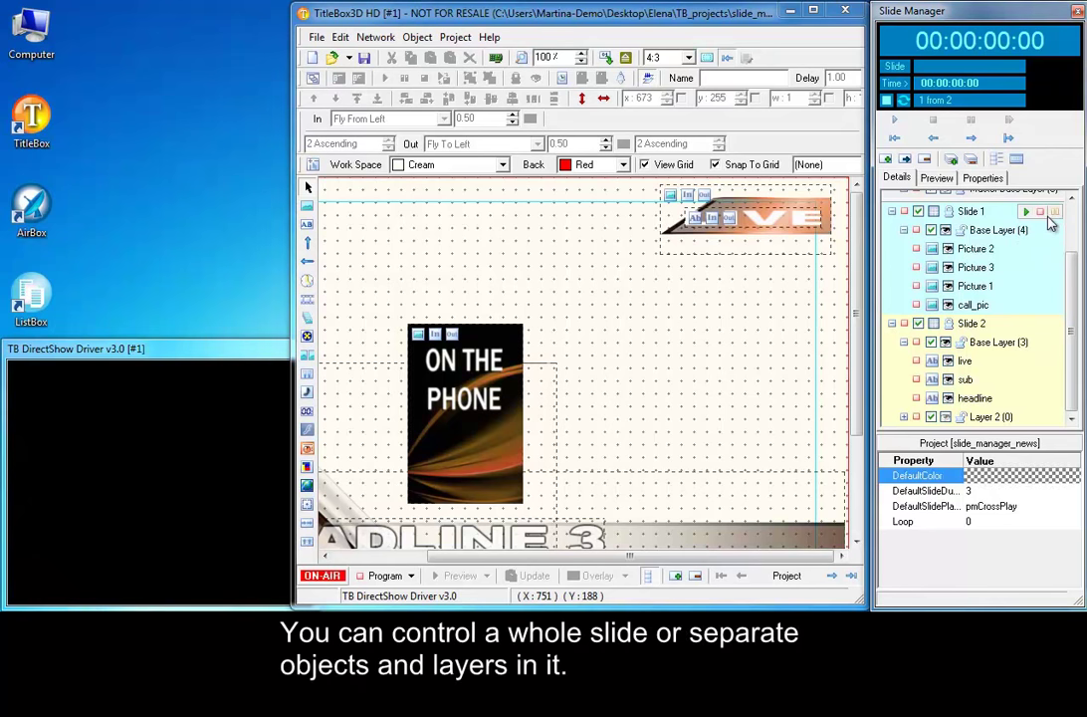
pyautogui.click(1027, 212)
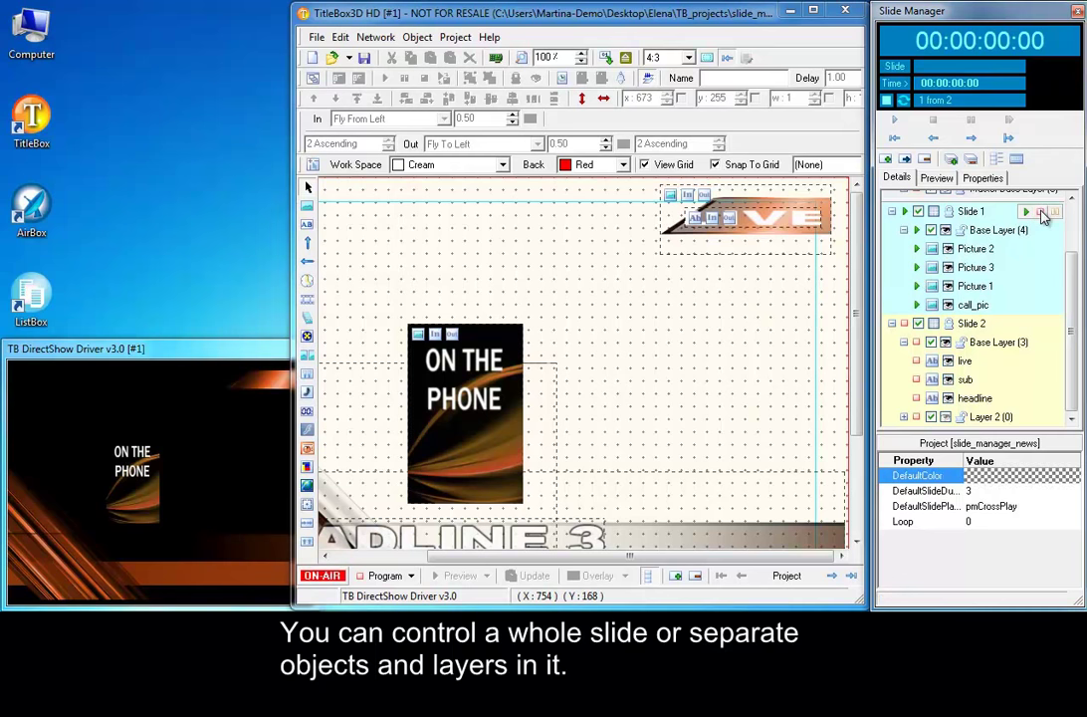
pyautogui.click(1042, 213)
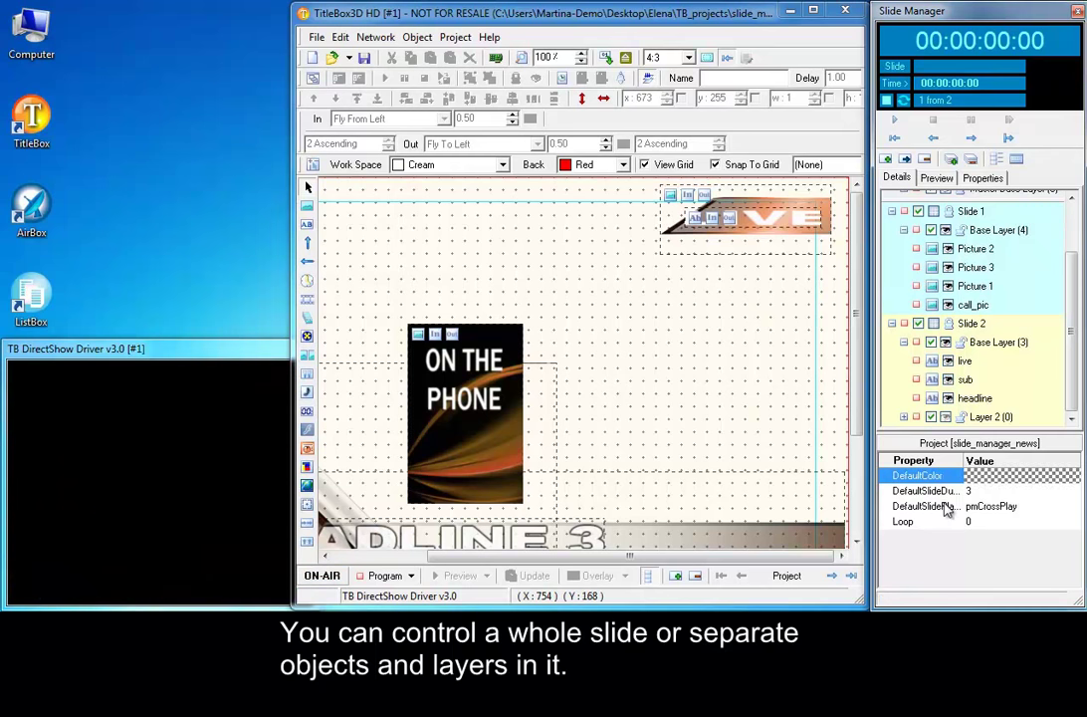
# Collapse the Master Container, Slide 1 and Slide 2 nodes in the slide tree.
pyautogui.scroll(2, 996, 289)
pyautogui.click(893, 218)
pyautogui.click(893, 241)
pyautogui.click(893, 260)
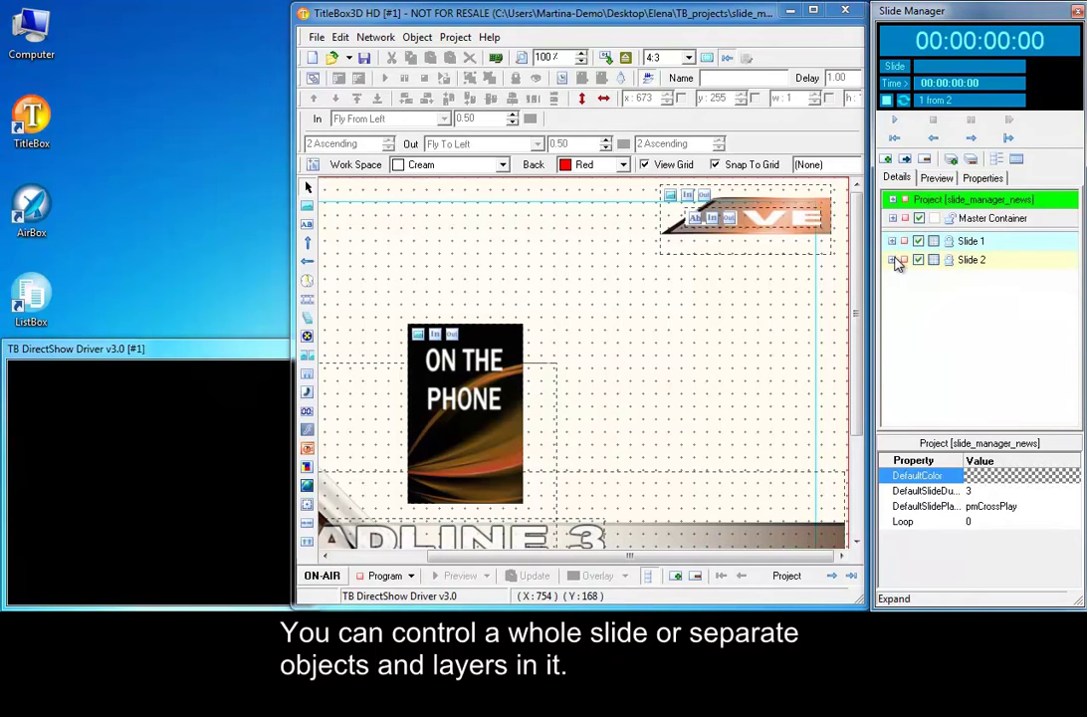
# Insert an empty Slide 3, inspect its empty layer, then delete Slide 3.
pyautogui.click(966, 242)
pyautogui.click(906, 160)
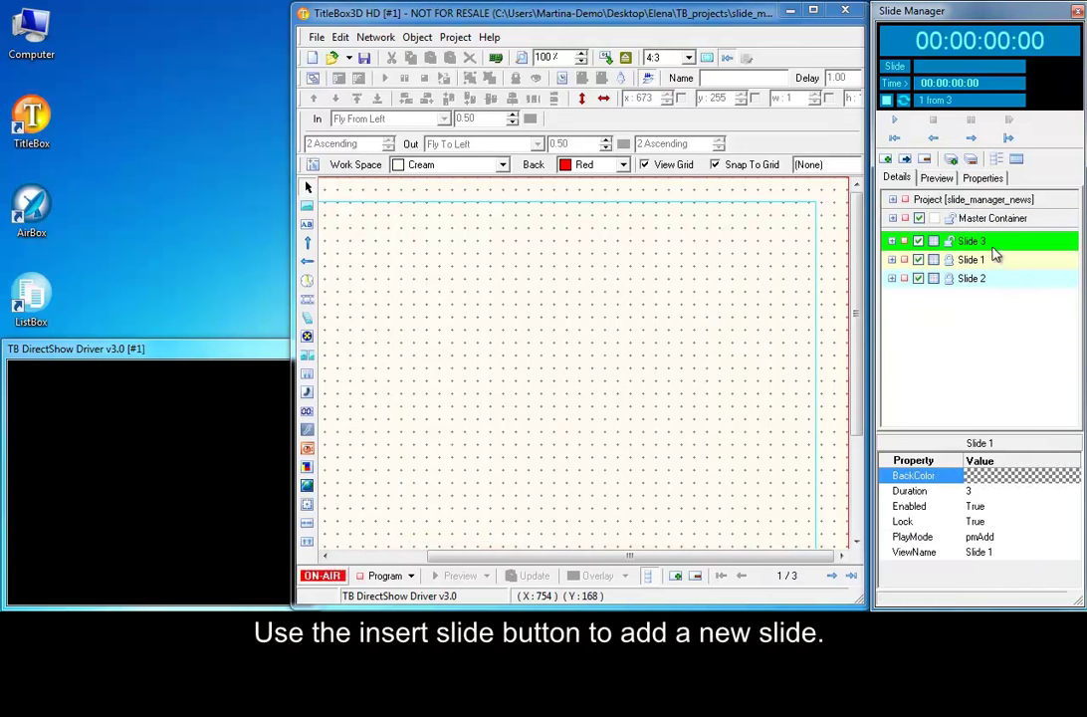
pyautogui.click(893, 241)
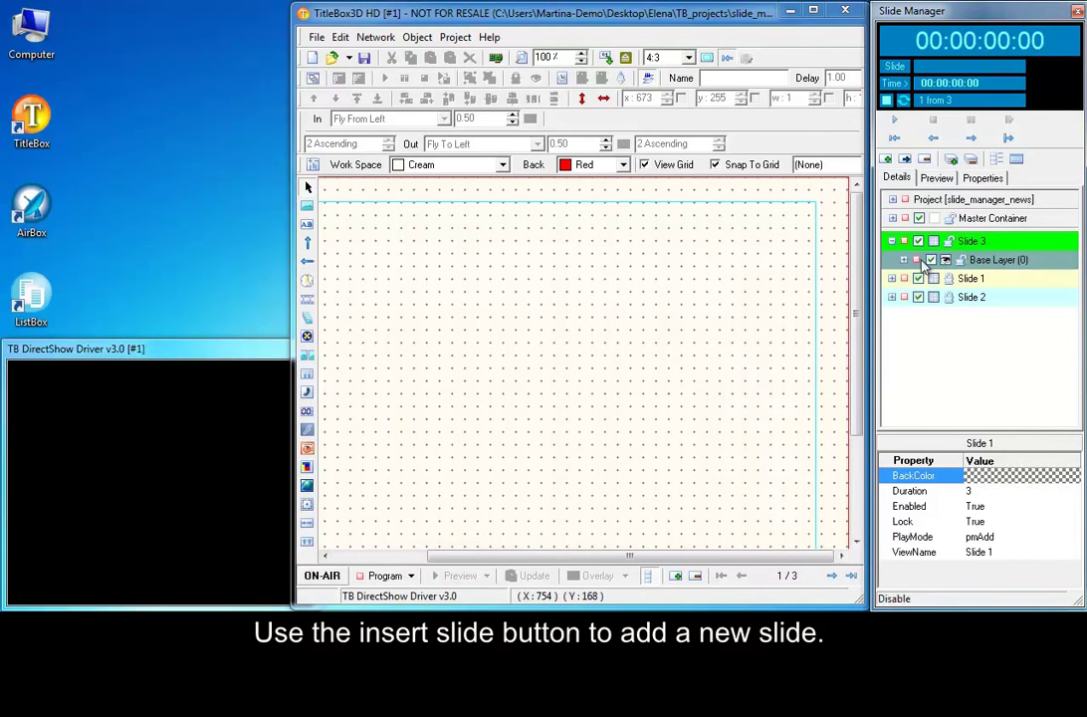
pyautogui.click(976, 281)
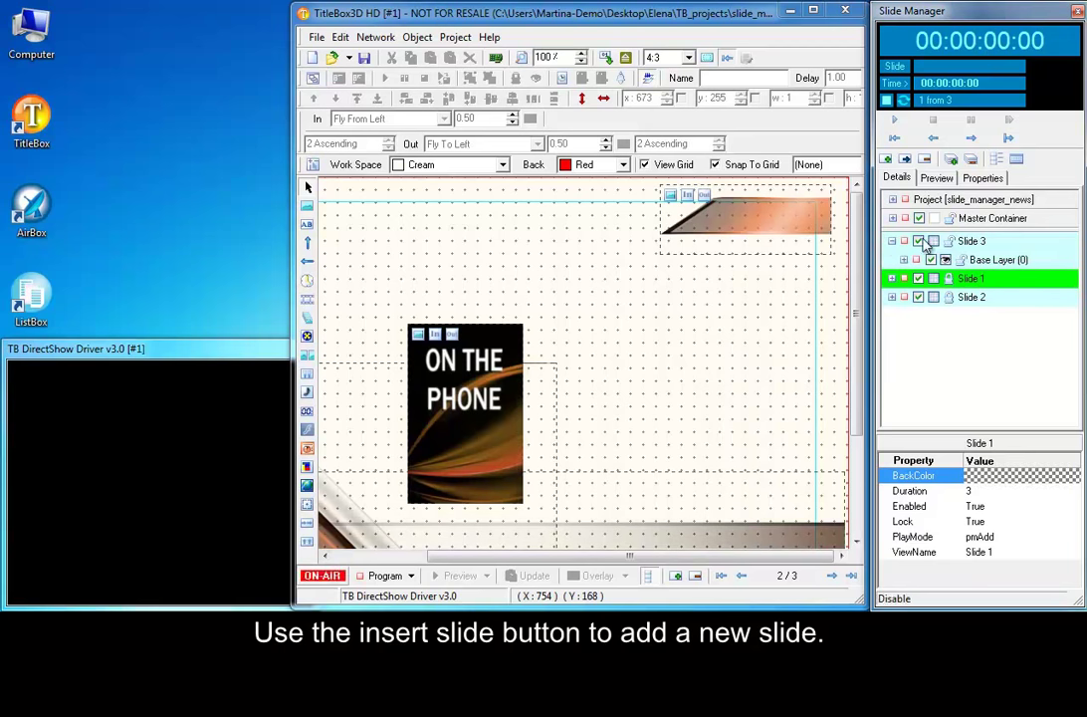
pyautogui.click(894, 241)
pyautogui.click(932, 242)
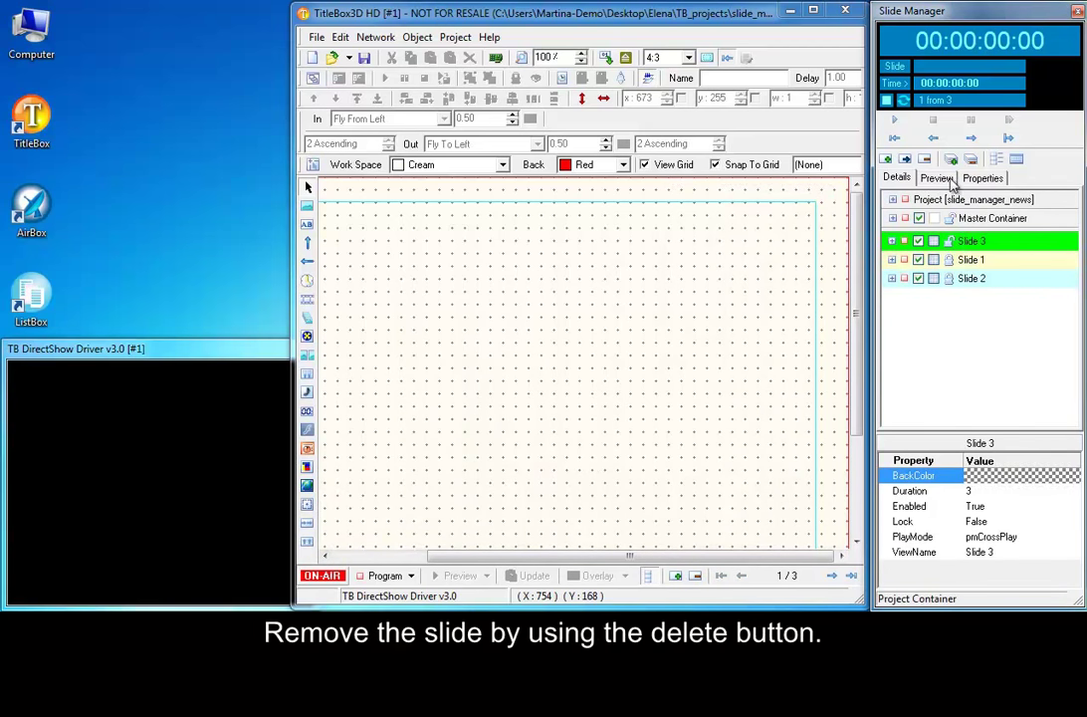
pyautogui.click(926, 161)
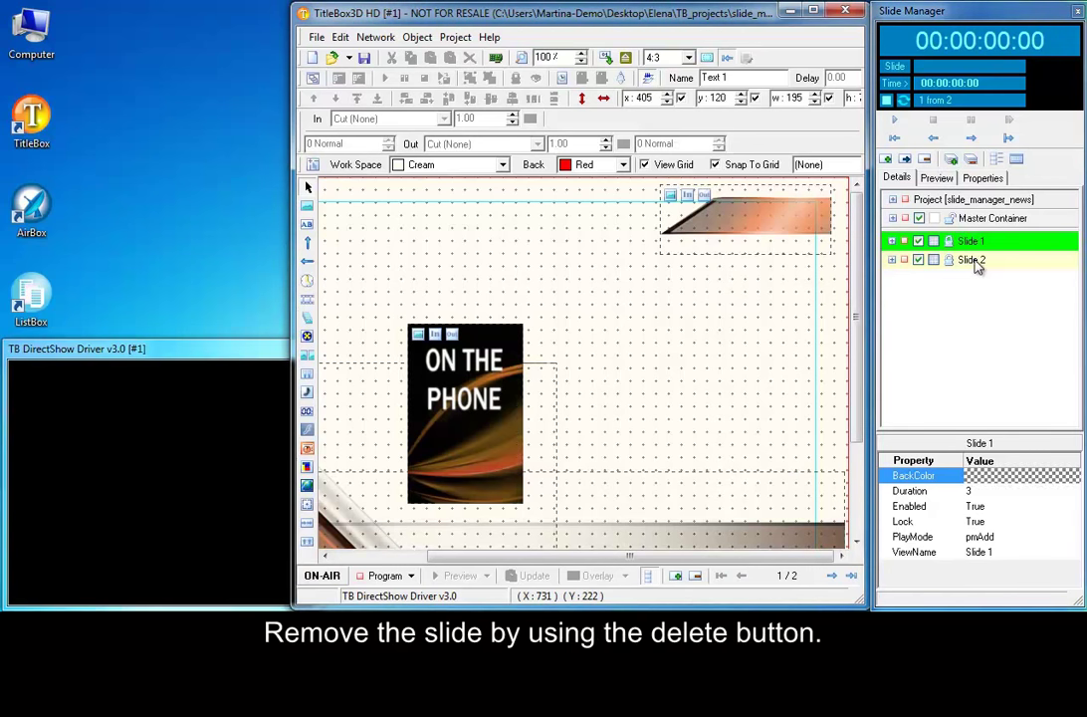
# Expand Slide 1's Base Layer, then hide and re-show its four pictures.
pyautogui.click(892, 241)
pyautogui.click(903, 260)
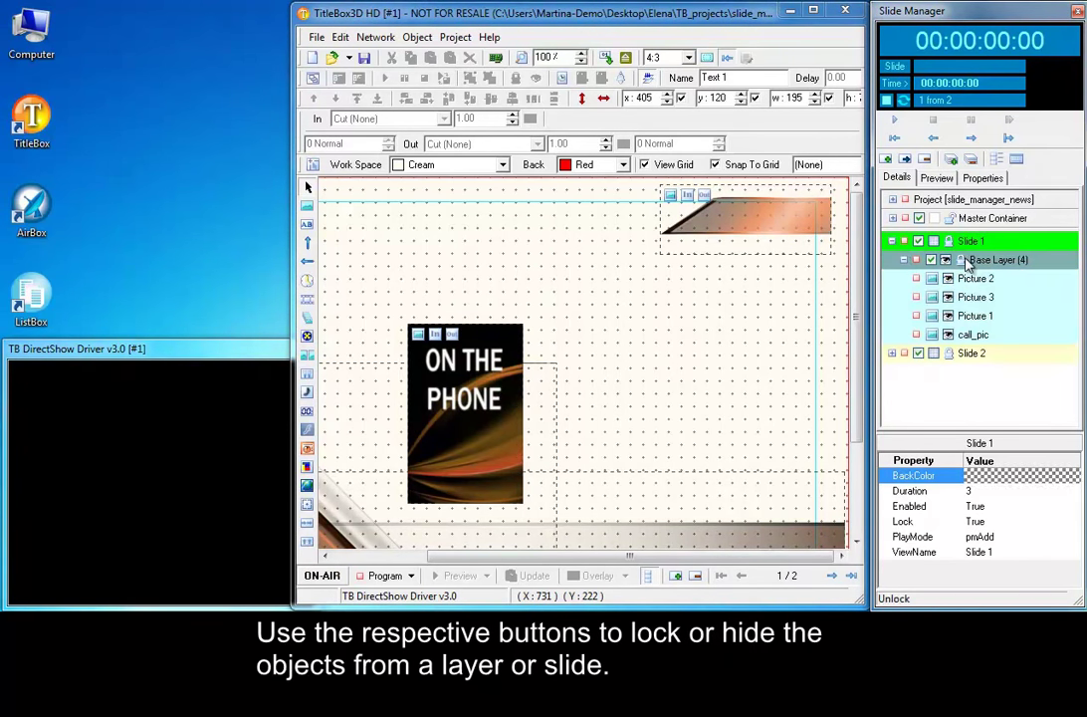
pyautogui.click(947, 260)
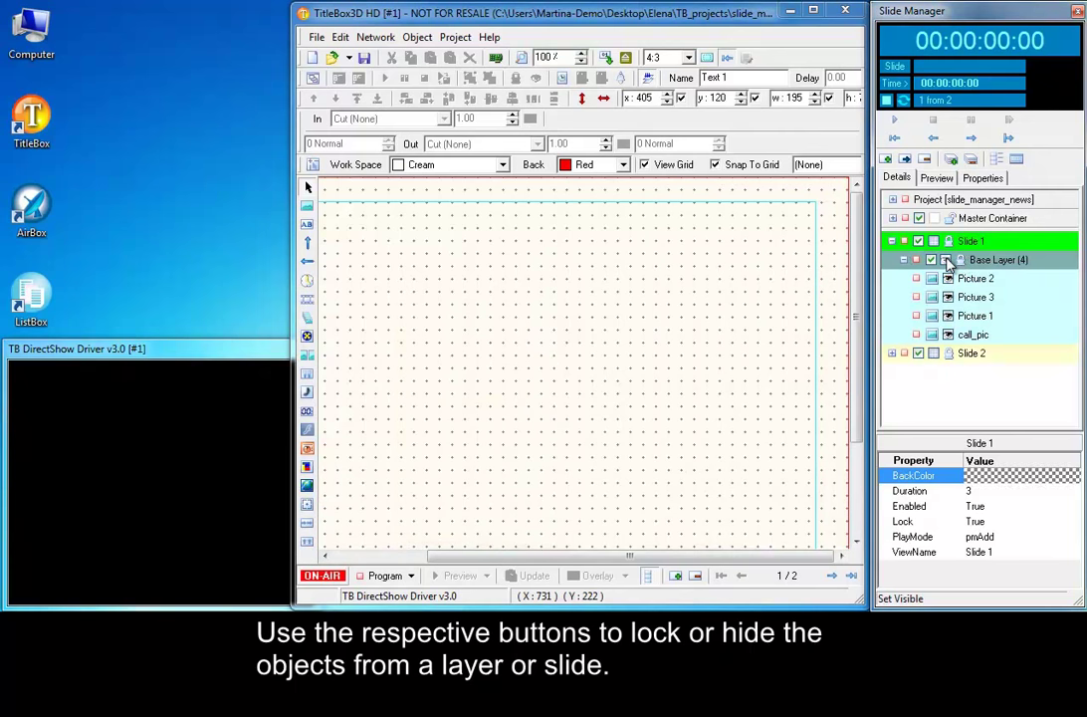
pyautogui.click(948, 260)
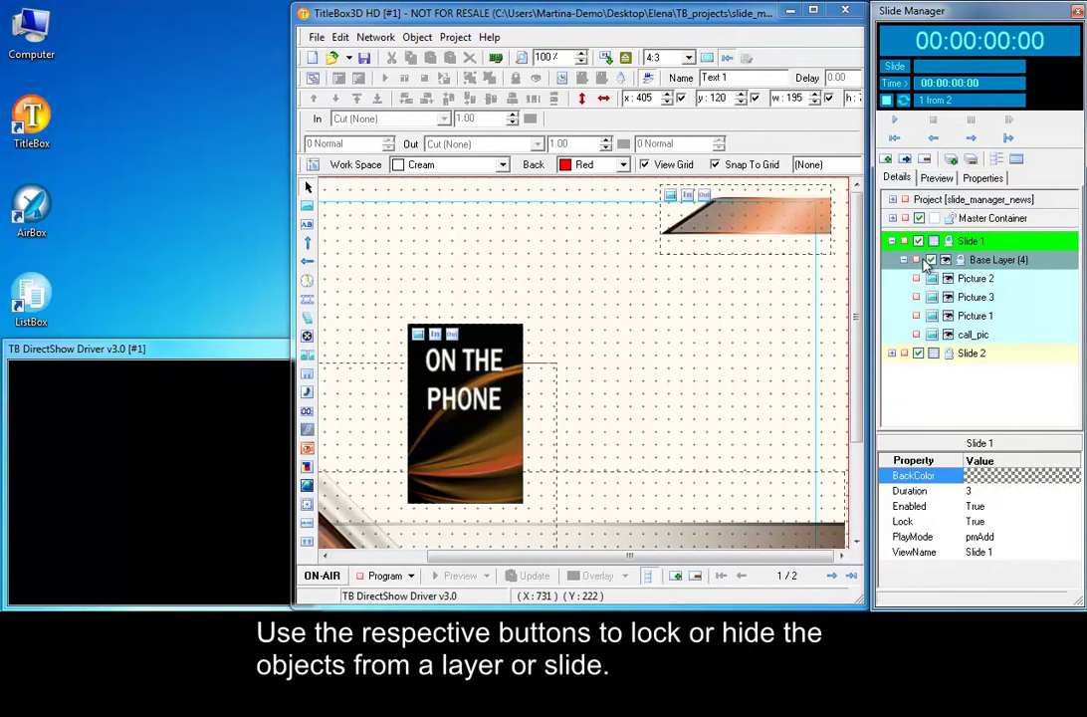
# Add a Layer 2 to Slide 1 and draw a text item on it right of the picture.
pyautogui.click(971, 160)
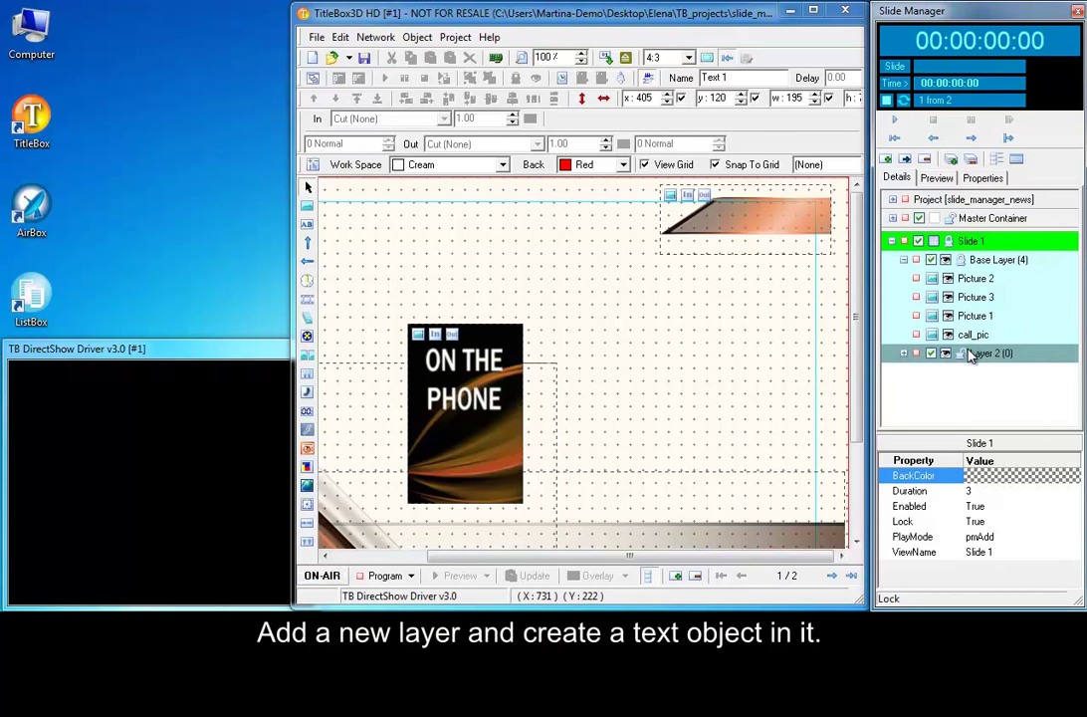
pyautogui.click(997, 356)
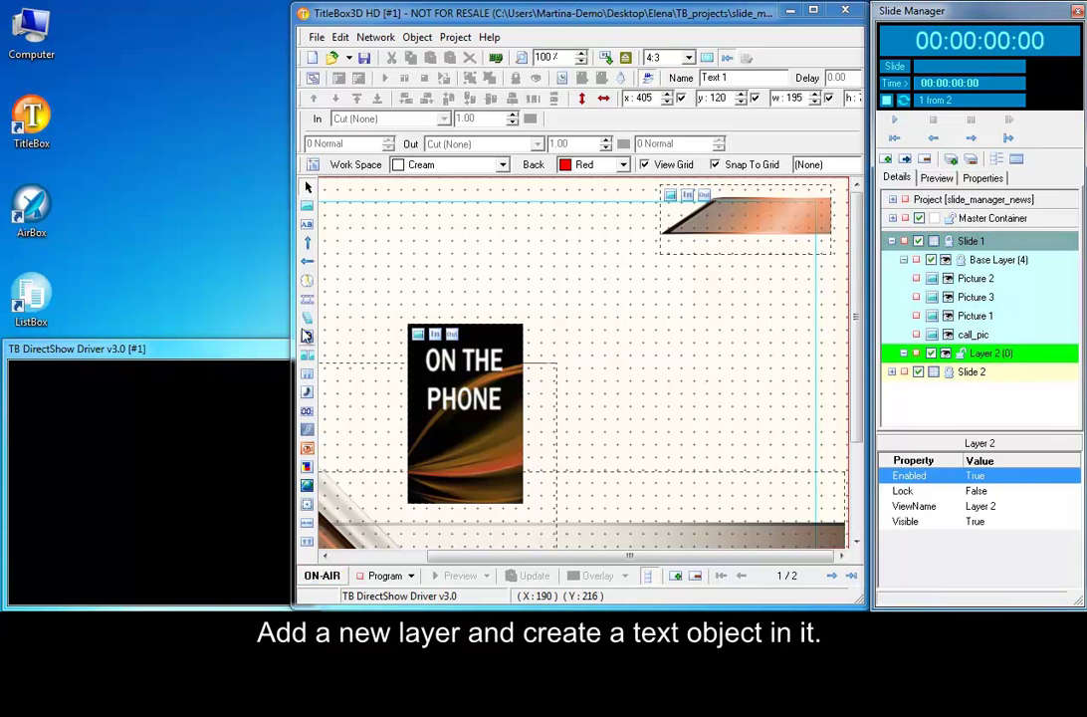
pyautogui.click(307, 243)
pyautogui.moveTo(643, 316); pyautogui.dragTo(760, 382)
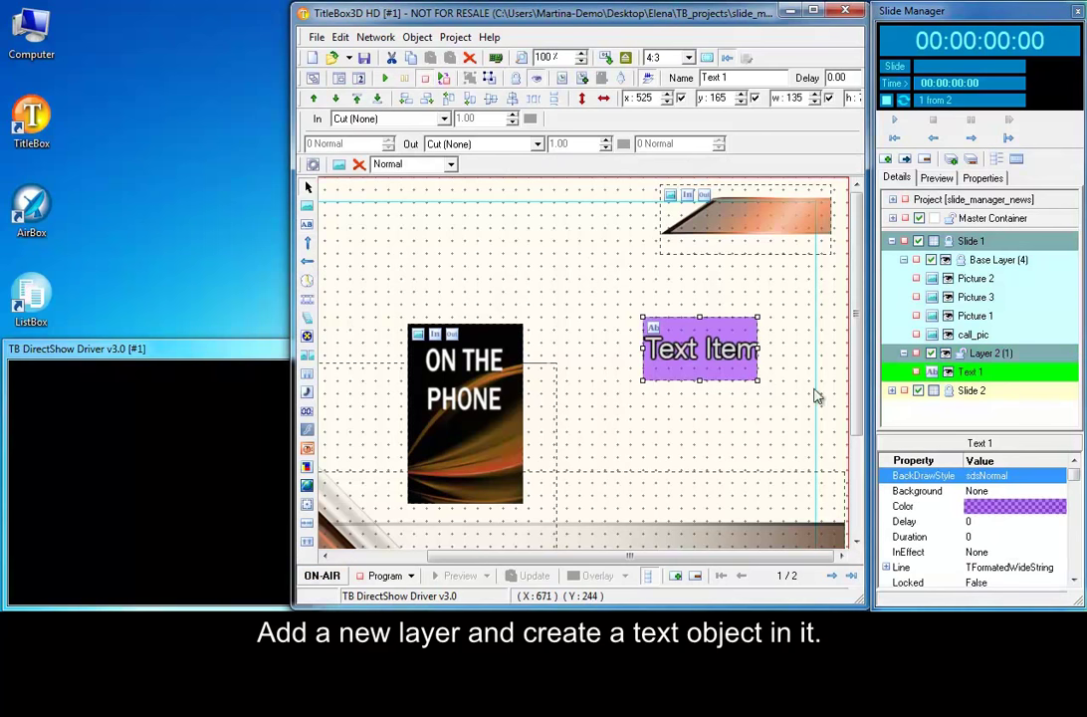
pyautogui.moveTo(702, 331); pyautogui.dragTo(727, 318)
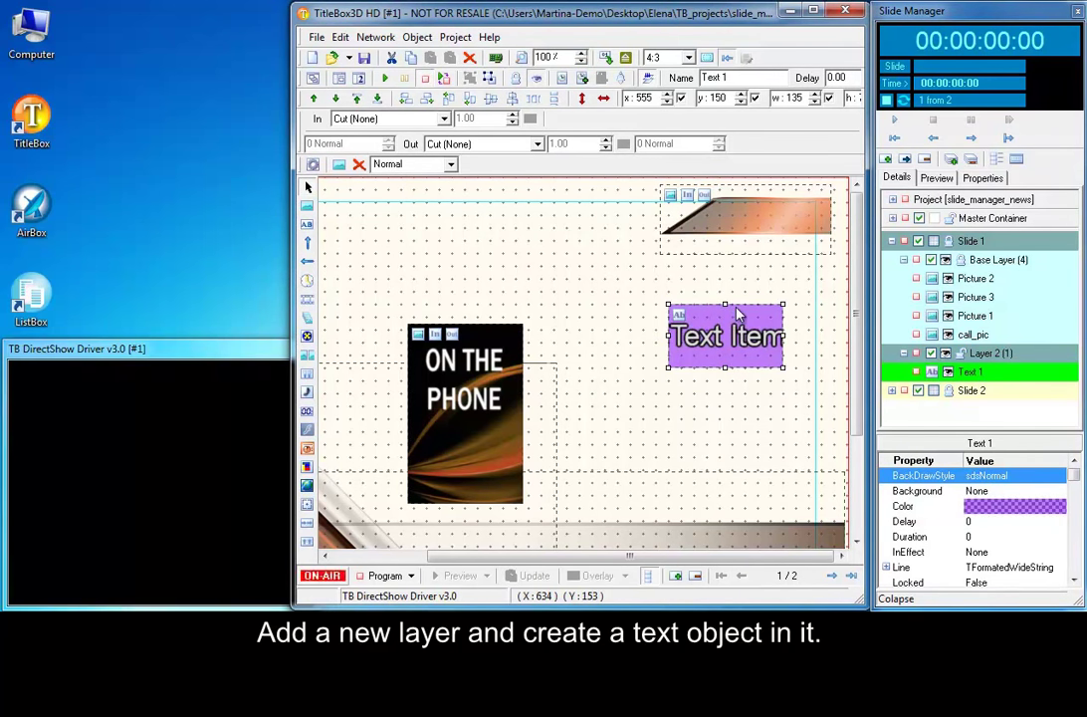
# Delete the text item and Layer 2, then collapse Slide 1.
pyautogui.press('Delete')
pyautogui.press('Return')
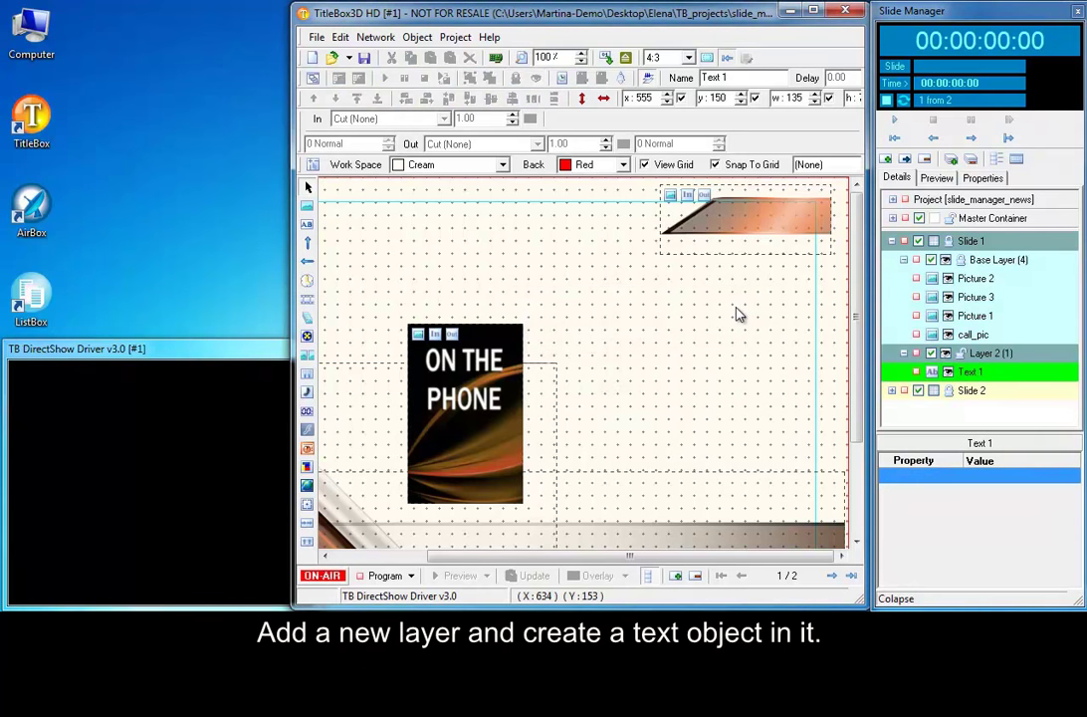
pyautogui.click(980, 355)
pyautogui.click(972, 159)
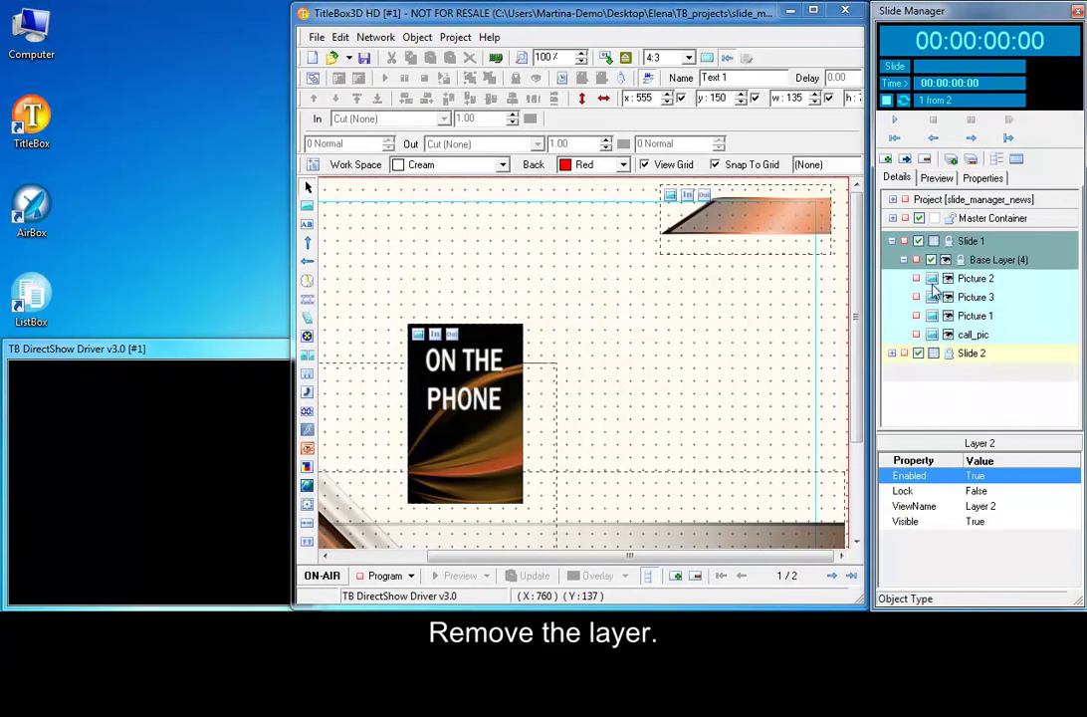
pyautogui.click(894, 242)
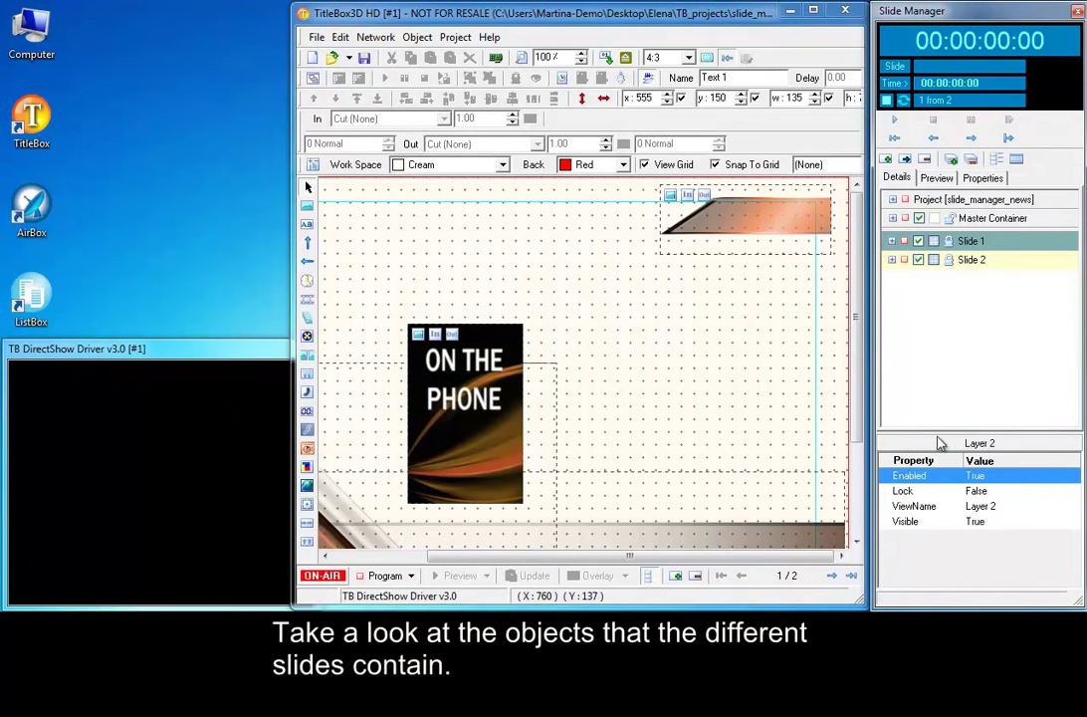
pyautogui.click(986, 262)
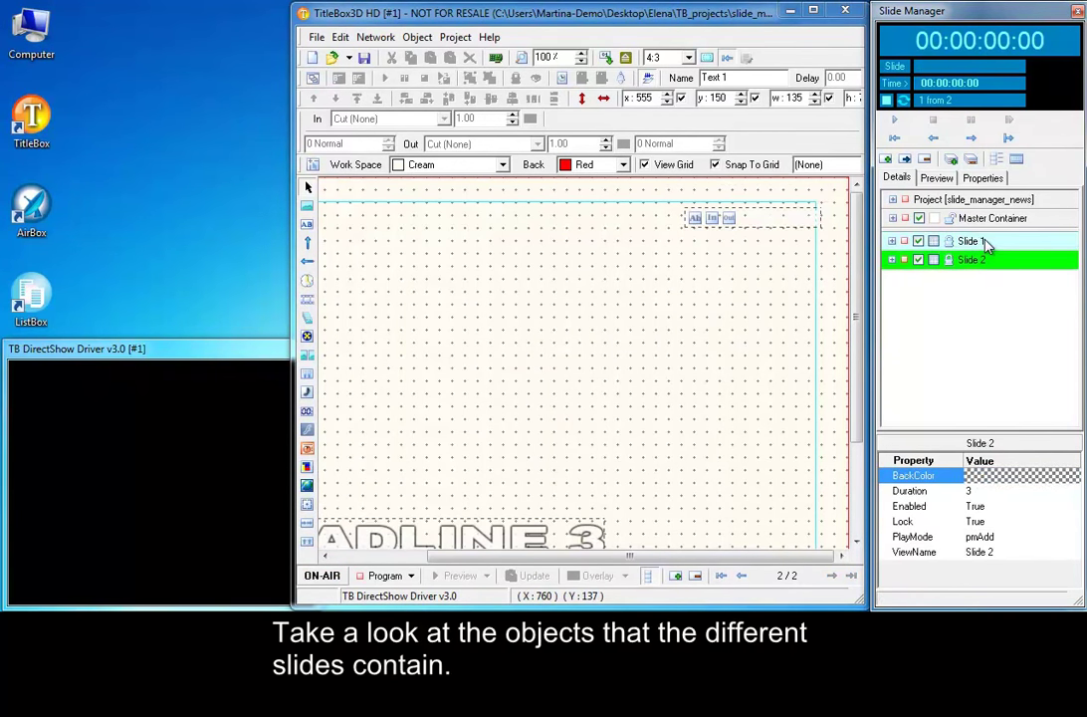
pyautogui.click(986, 244)
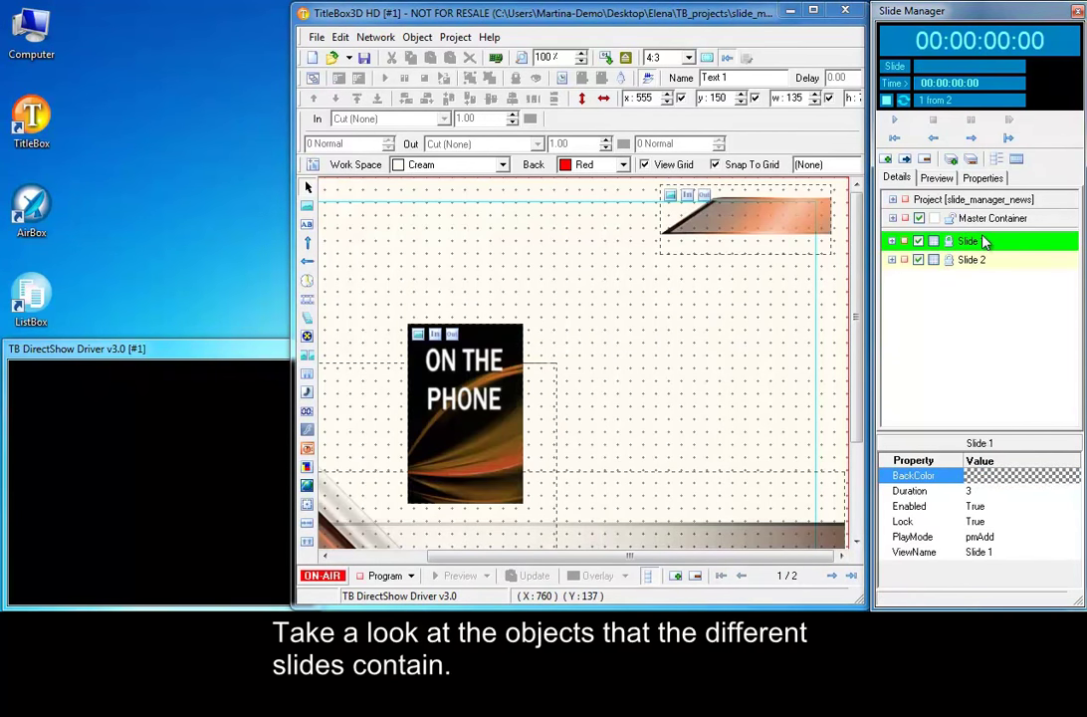
pyautogui.click(936, 180)
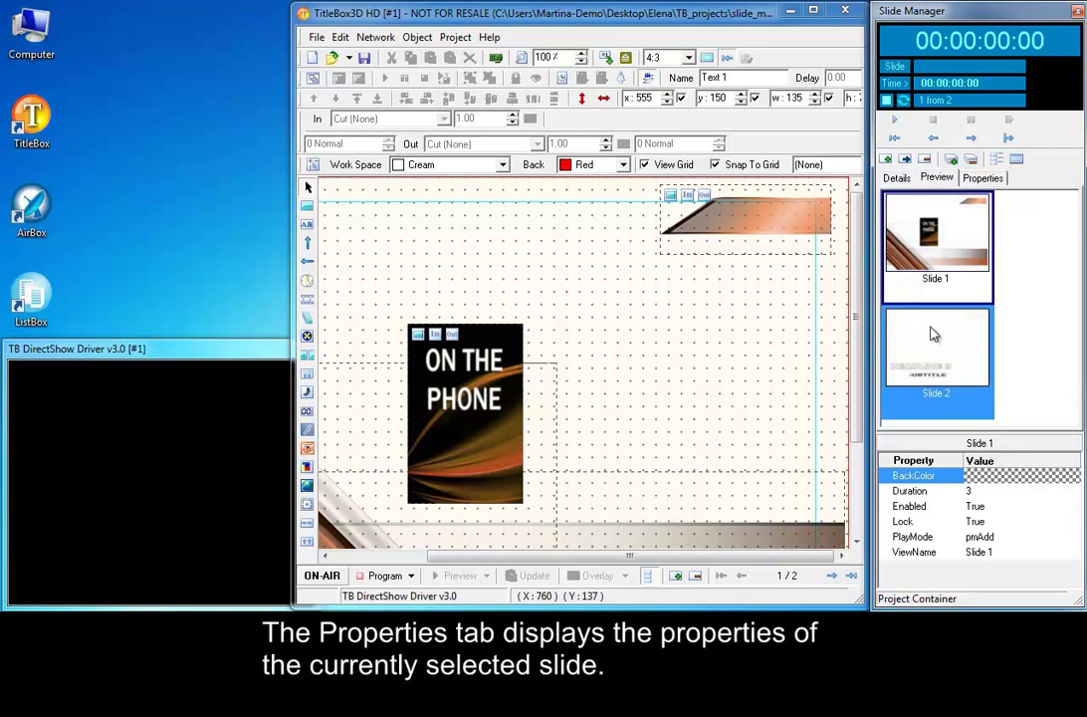
pyautogui.click(983, 178)
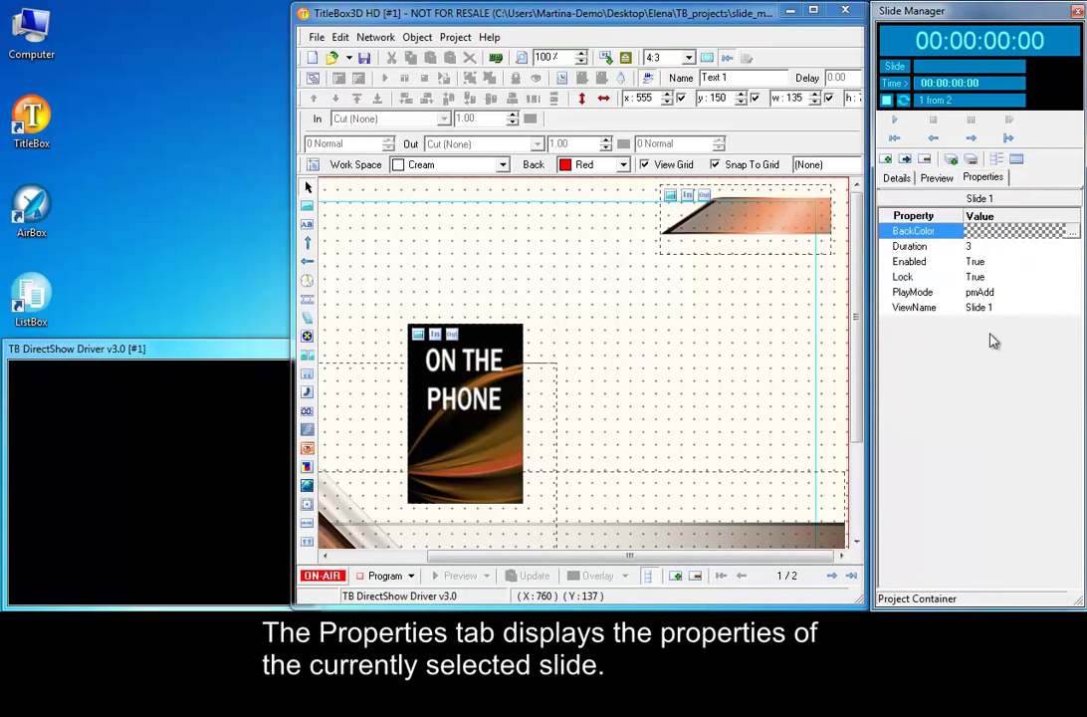
pyautogui.click(897, 178)
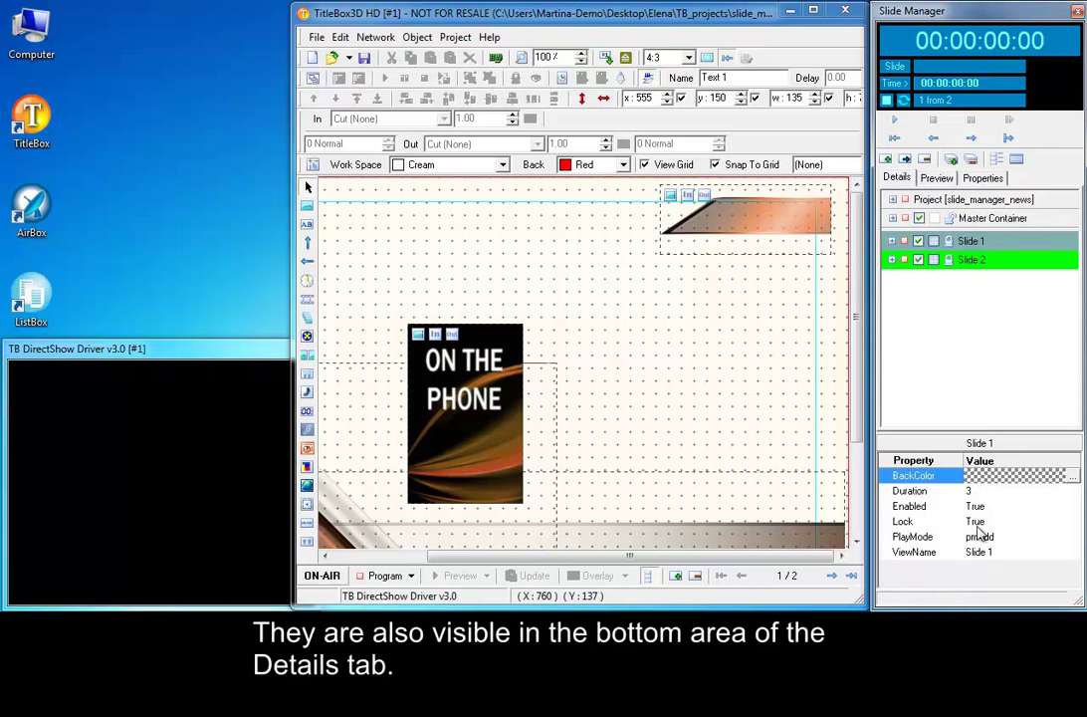
# Expand Slide 1 and check its play mode list, leaving it on pmAdd.
pyautogui.click(893, 242)
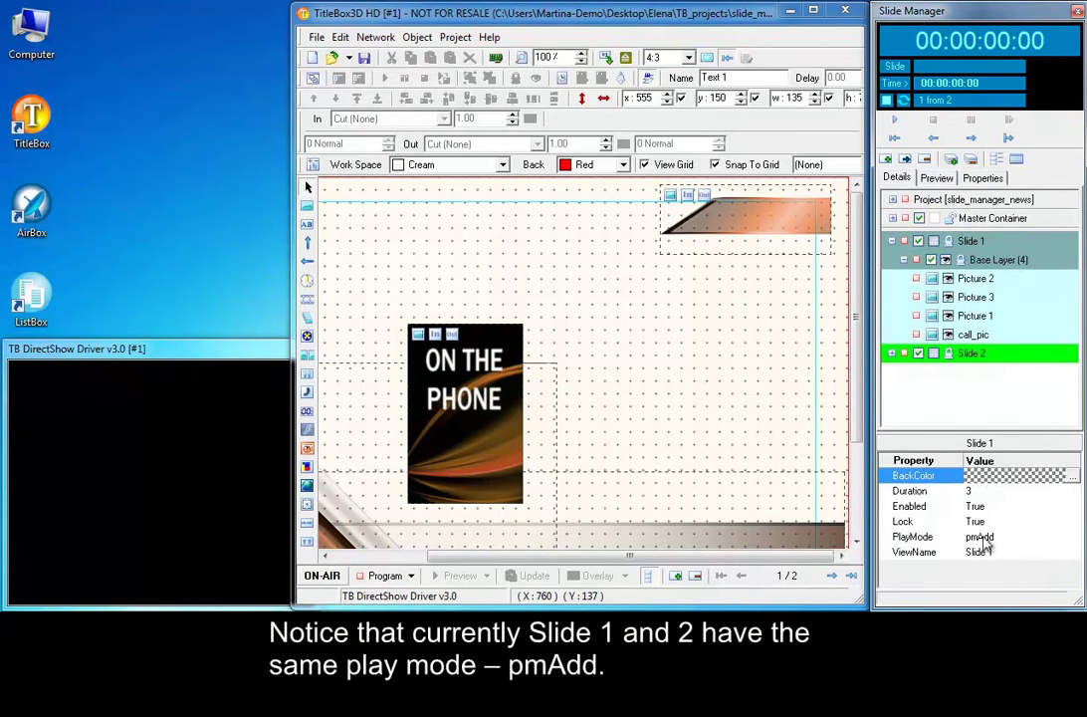
pyautogui.click(1024, 540)
pyautogui.click(1073, 538)
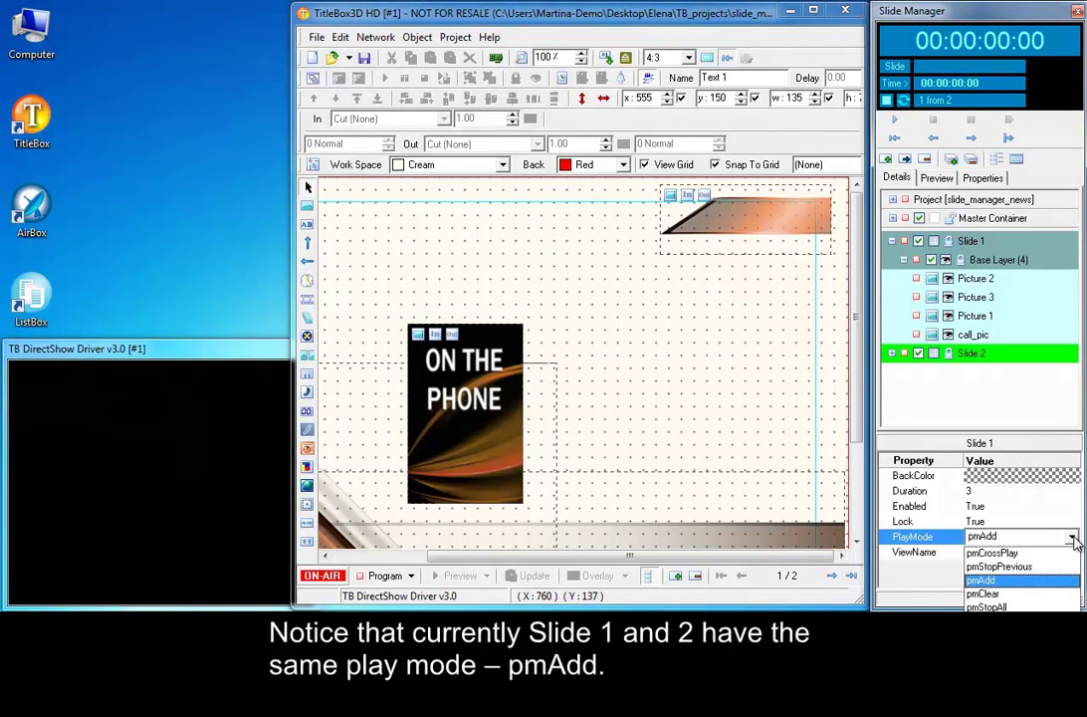
pyautogui.click(1073, 538)
# View Slide 2, then make Slide 1 current and play the slides.
pyautogui.click(936, 353)
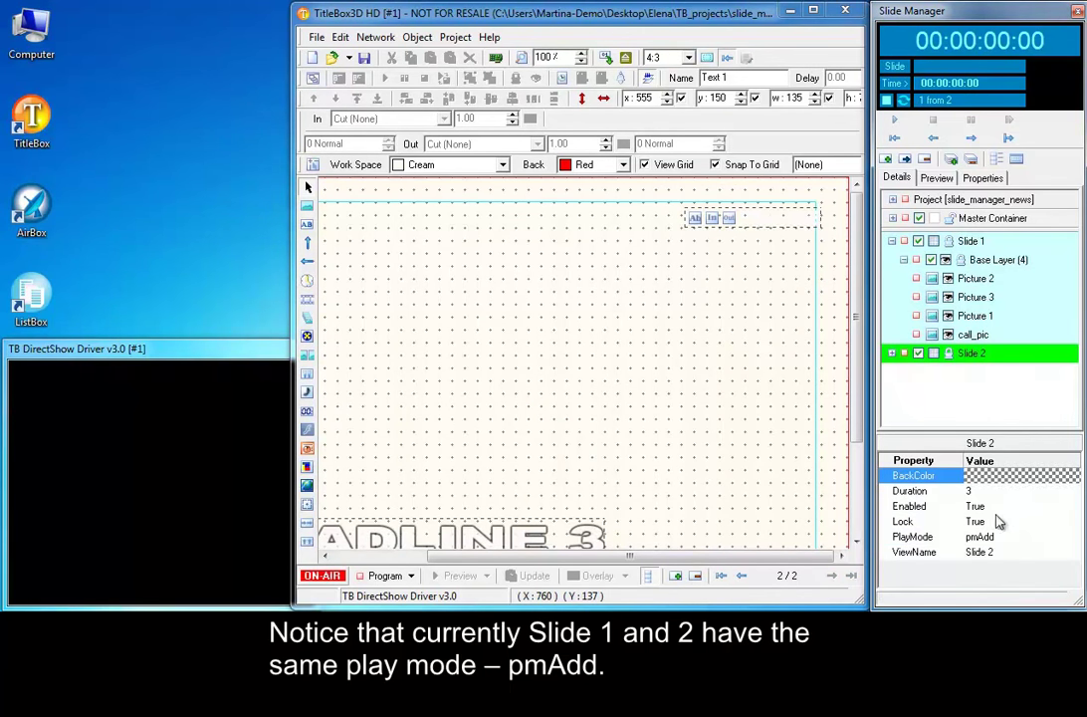
pyautogui.click(961, 242)
pyautogui.click(900, 136)
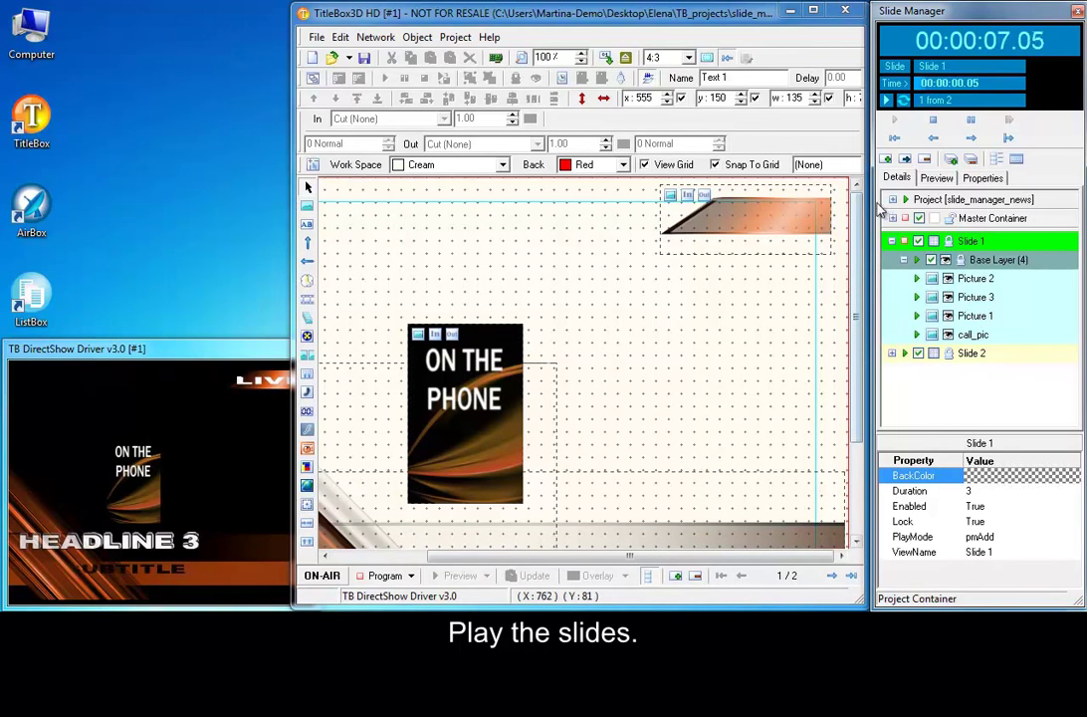
# Stop playback and select Slide 2.
pyautogui.click(934, 122)
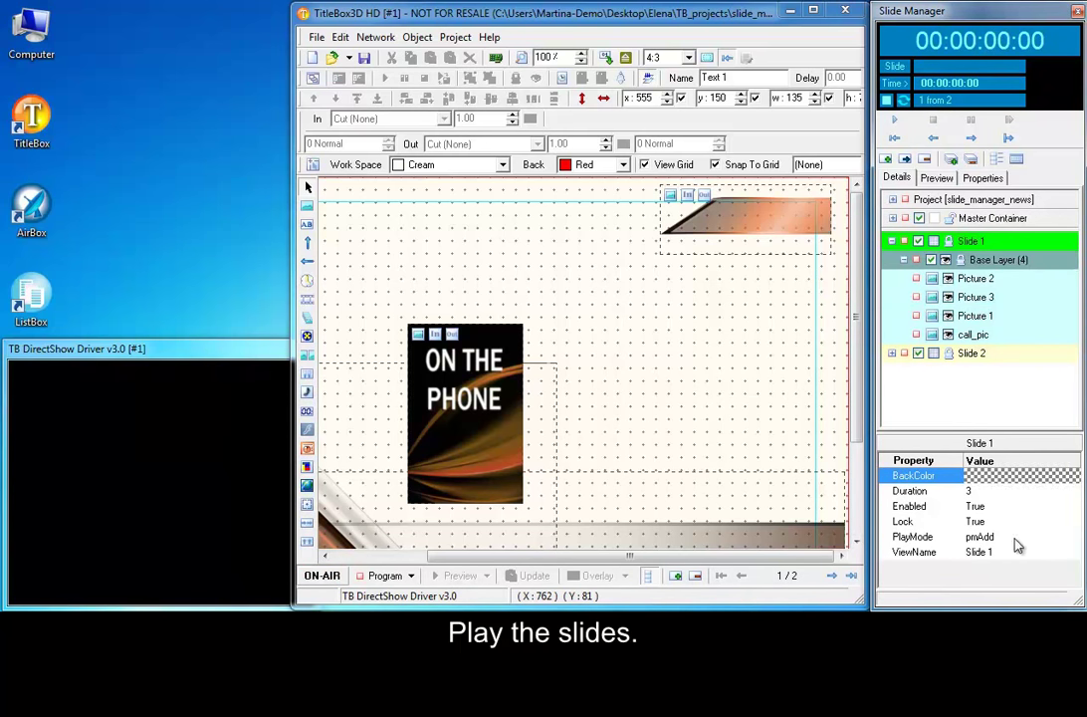
pyautogui.click(984, 353)
# Set Slide 2's PlayMode to pmCrossPlay.
pyautogui.click(1054, 540)
pyautogui.click(1073, 539)
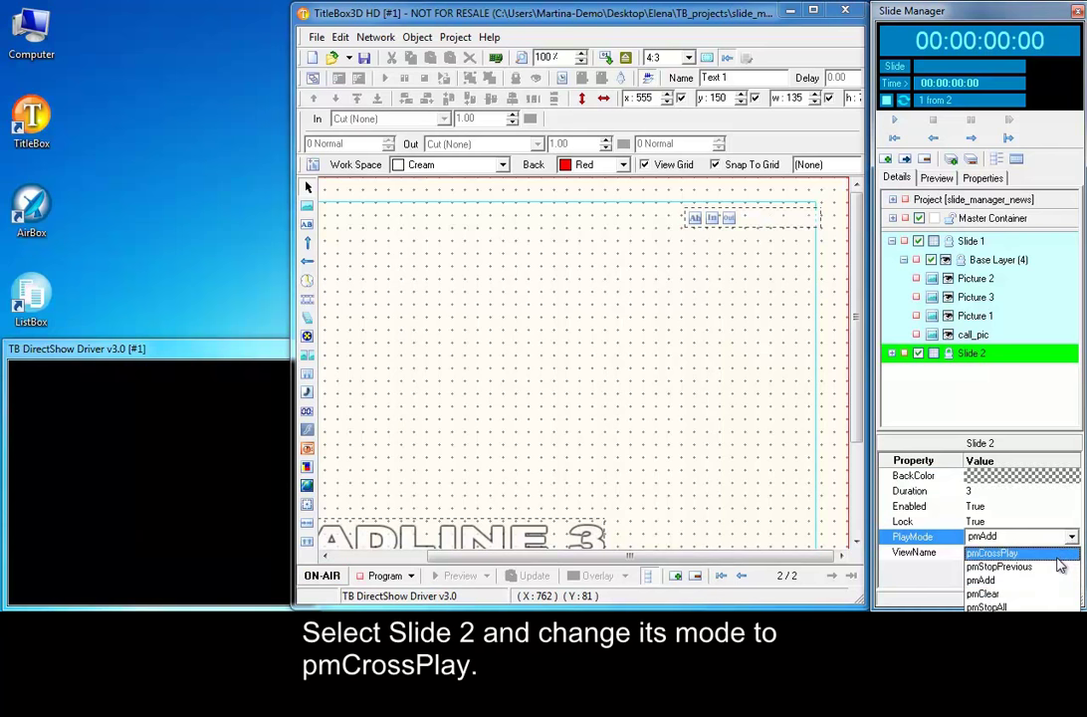
pyautogui.click(1060, 555)
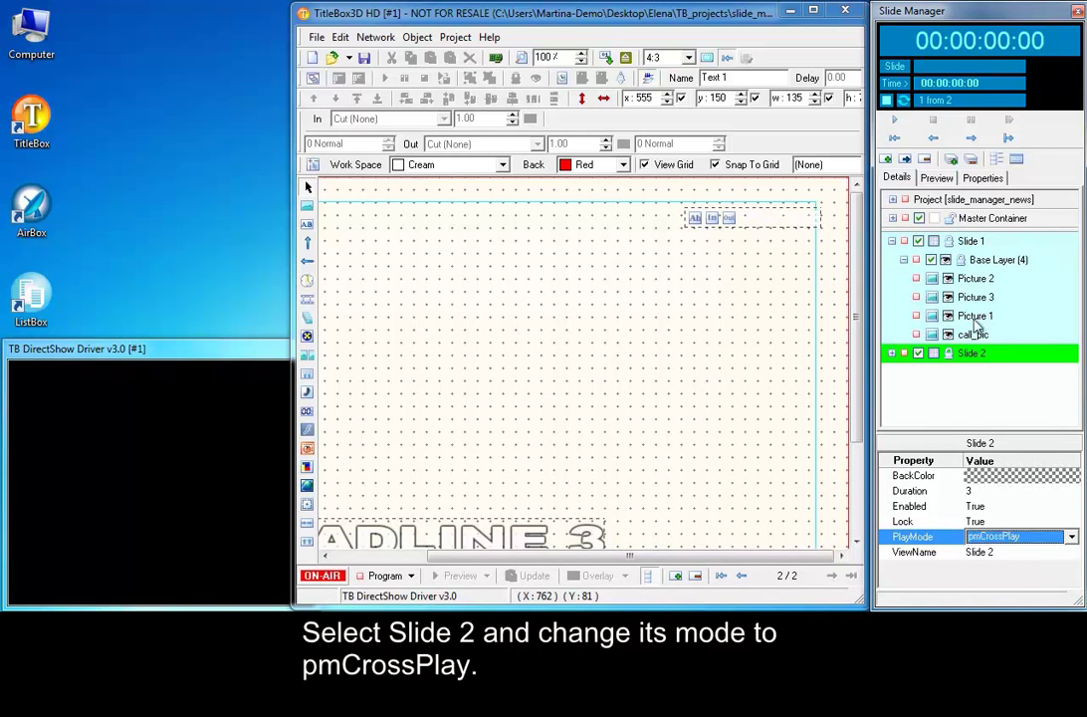
# Play the sequence from Slide 1 to check the overlap, then select Slide 2.
pyautogui.click(971, 241)
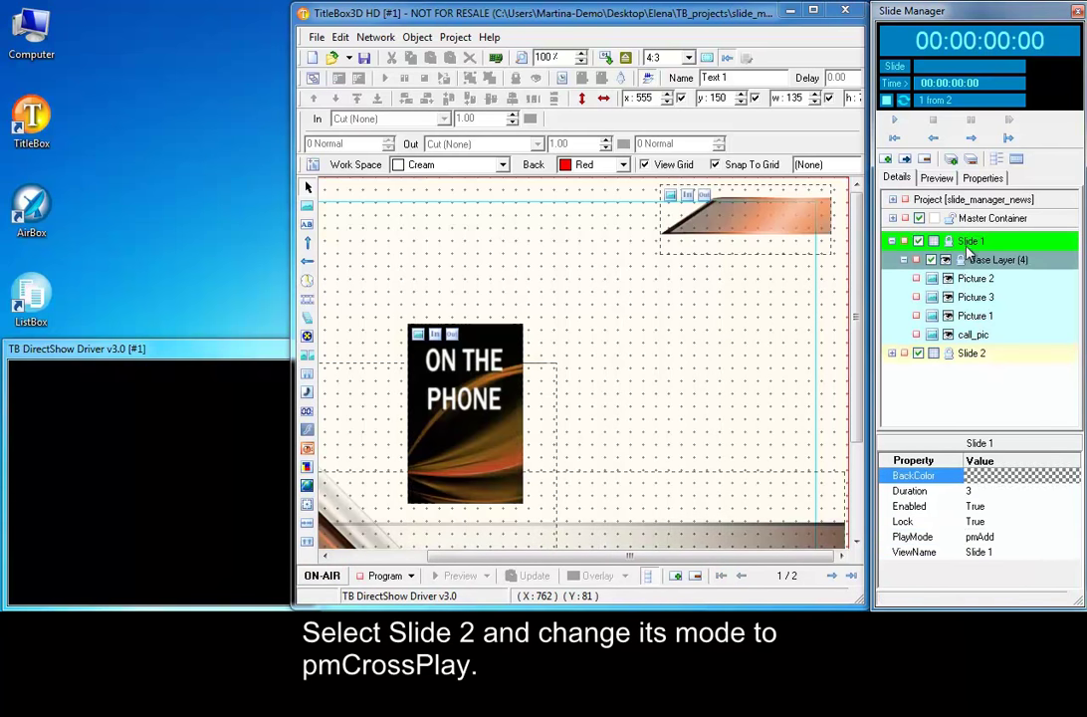
pyautogui.click(894, 118)
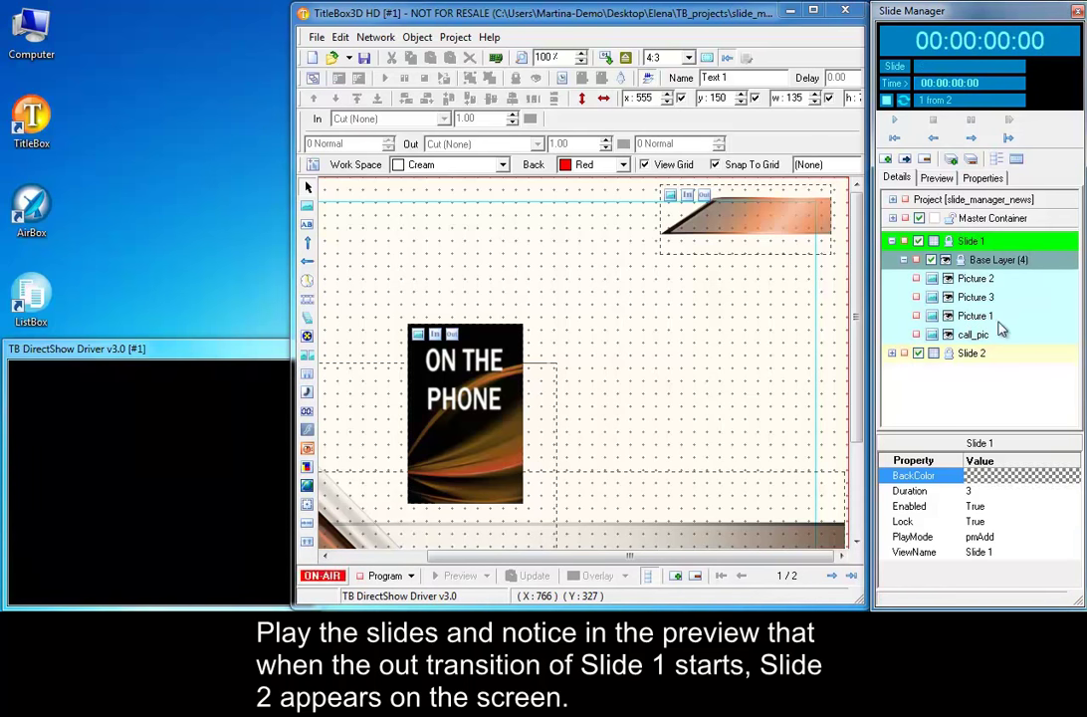
pyautogui.click(996, 353)
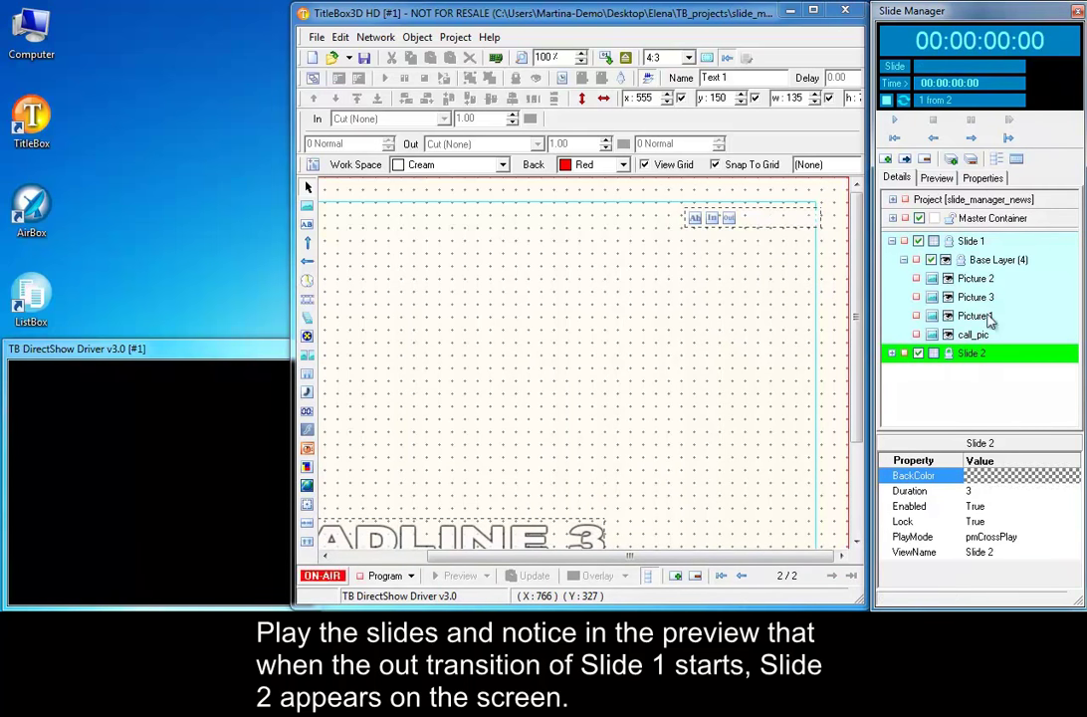
# Add an empty Slide 3 and set its PlayMode to pmClear.
pyautogui.click(886, 159)
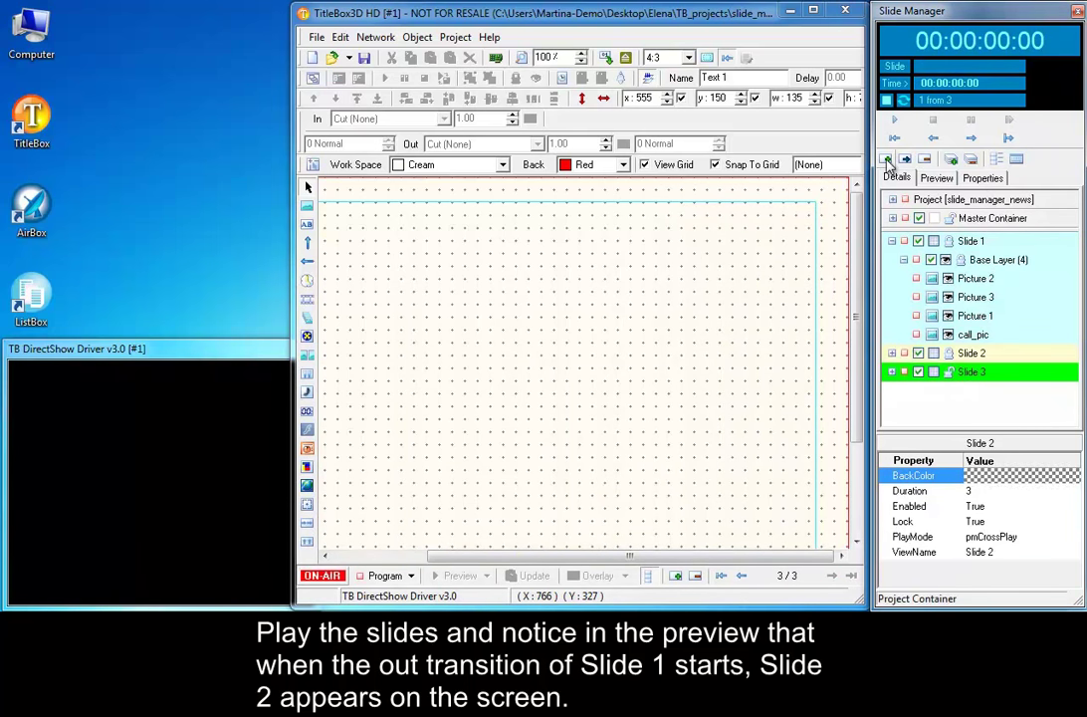
pyautogui.click(892, 373)
pyautogui.click(892, 373)
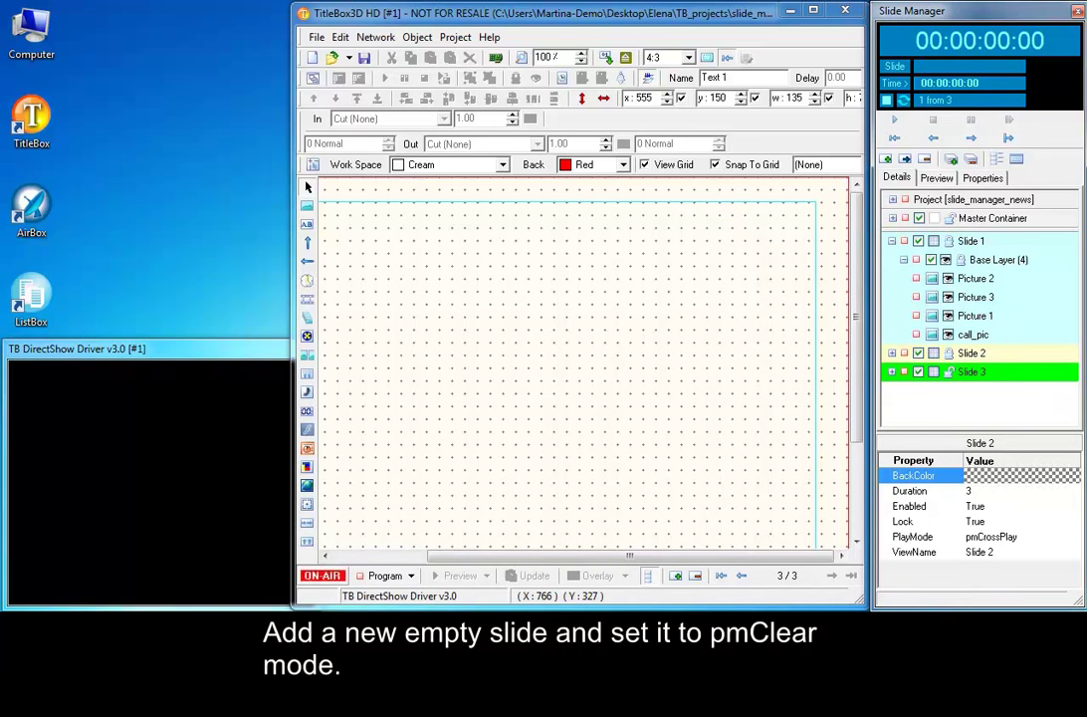
pyautogui.click(1037, 537)
pyautogui.click(1070, 538)
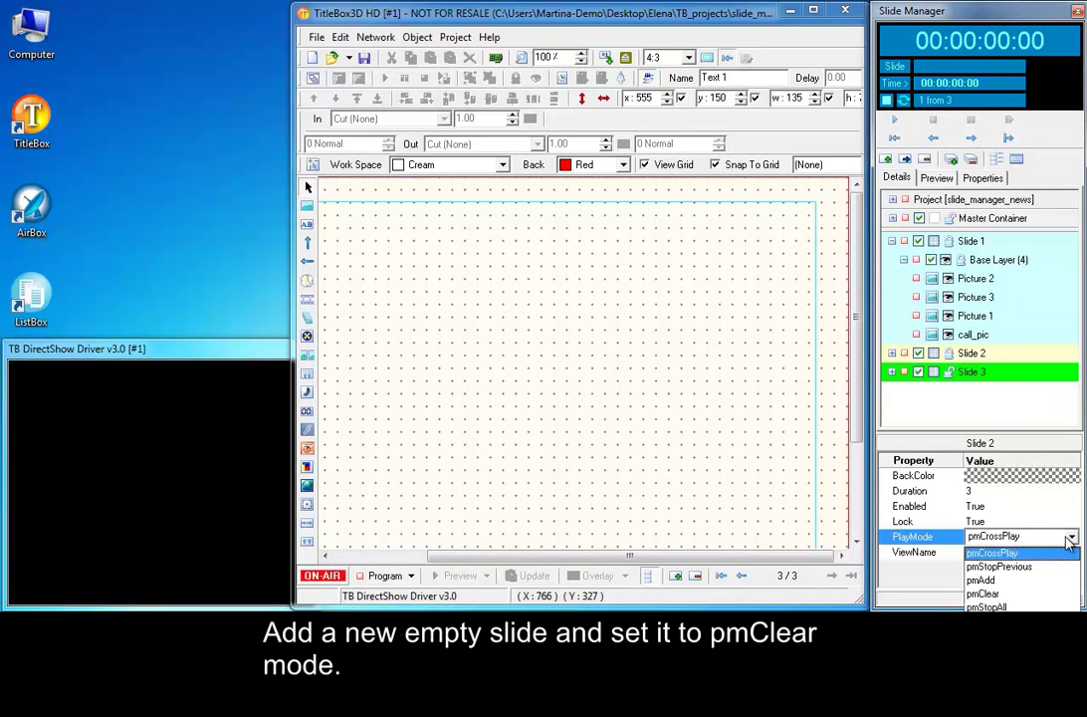
pyautogui.click(1030, 593)
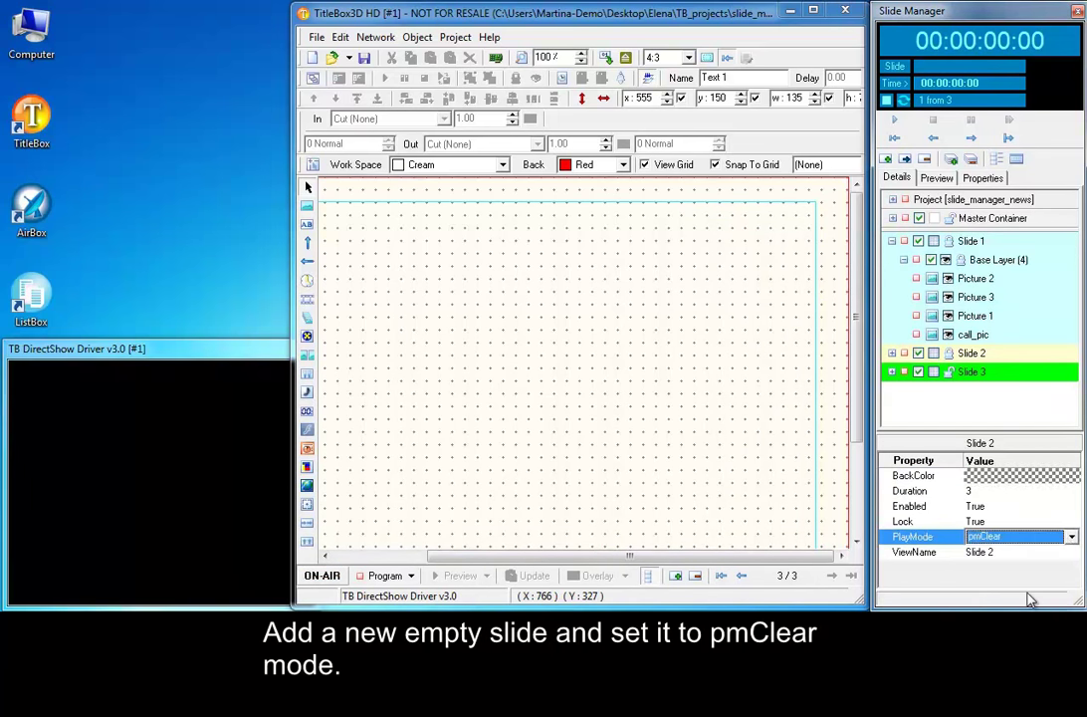
# Make Slide 1 current and play the three-slide sequence.
pyautogui.click(971, 355)
pyautogui.click(892, 241)
pyautogui.click(961, 241)
pyautogui.click(894, 119)
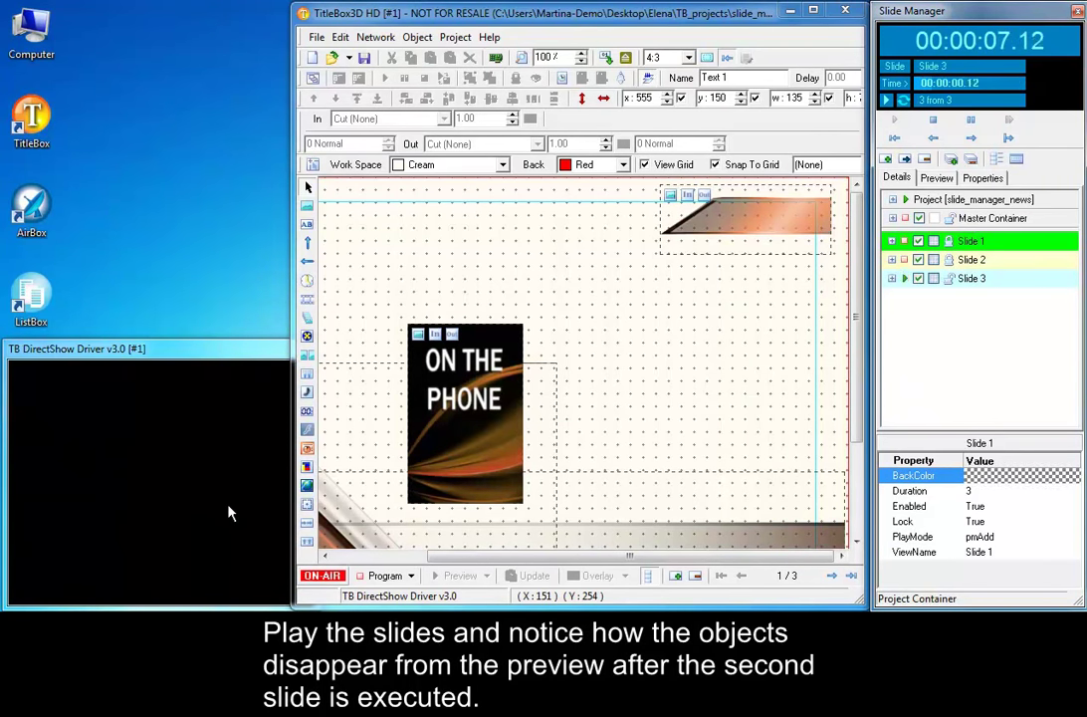
# Stop playback and change Slide 1's Duration from 3 to 6.
pyautogui.click(934, 120)
pyautogui.click(1001, 492)
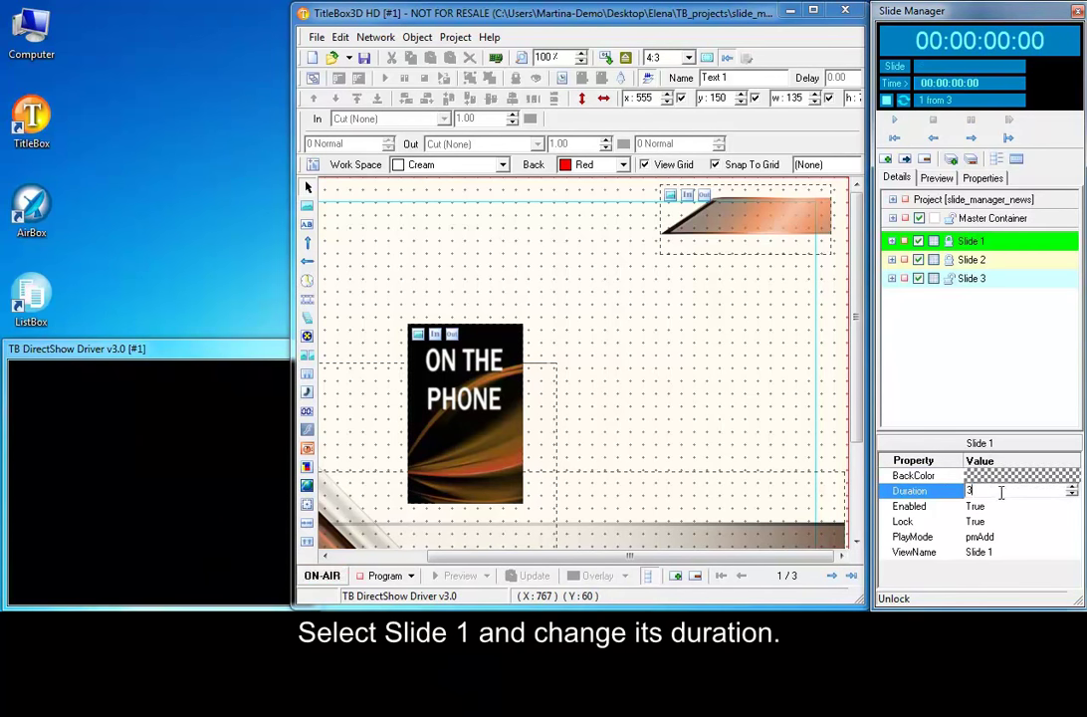
pyautogui.write('6')
# Replay the slides to check the 6-second duration, stop, then select the Enabled value.
pyautogui.click(931, 136)
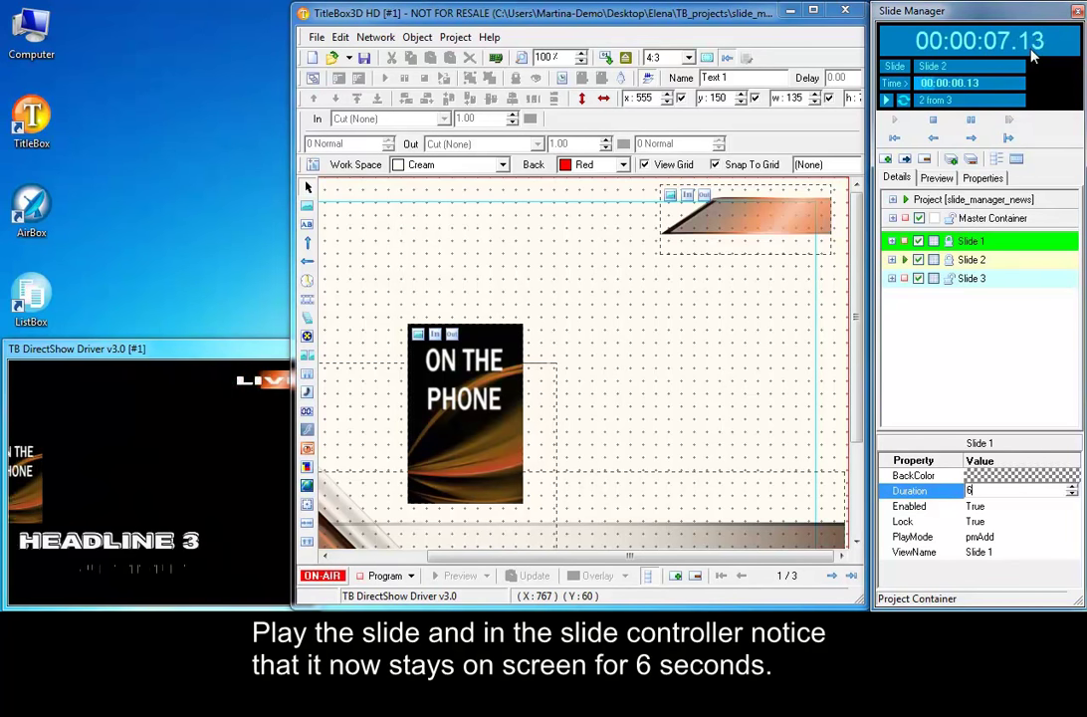
pyautogui.click(942, 120)
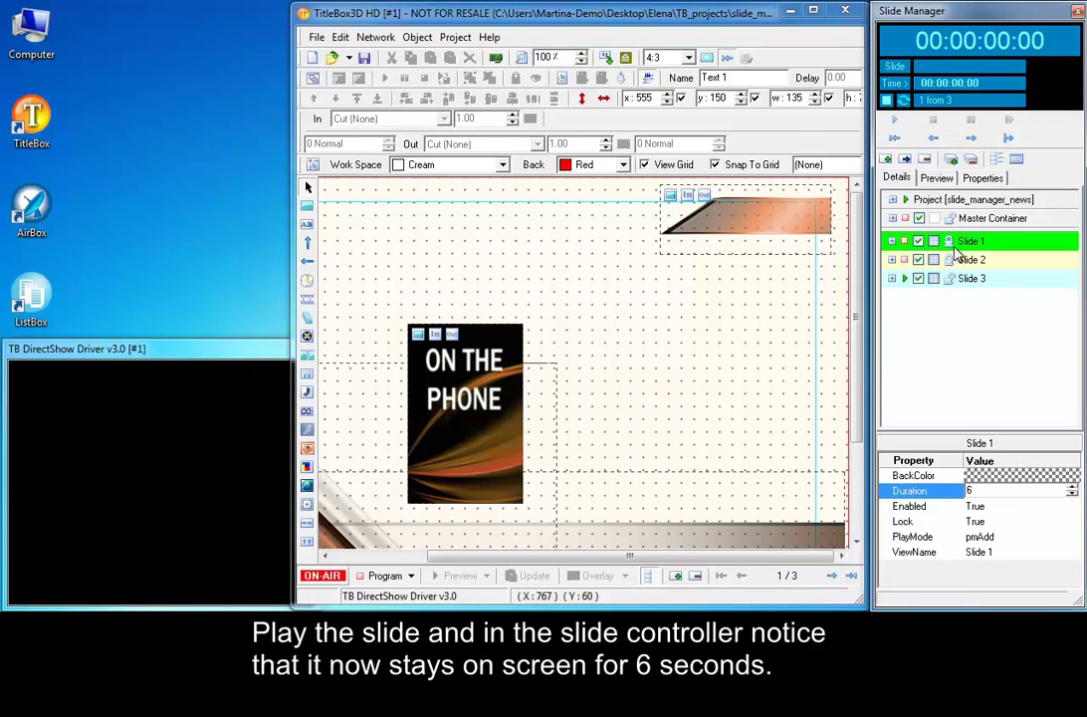
pyautogui.click(1055, 282)
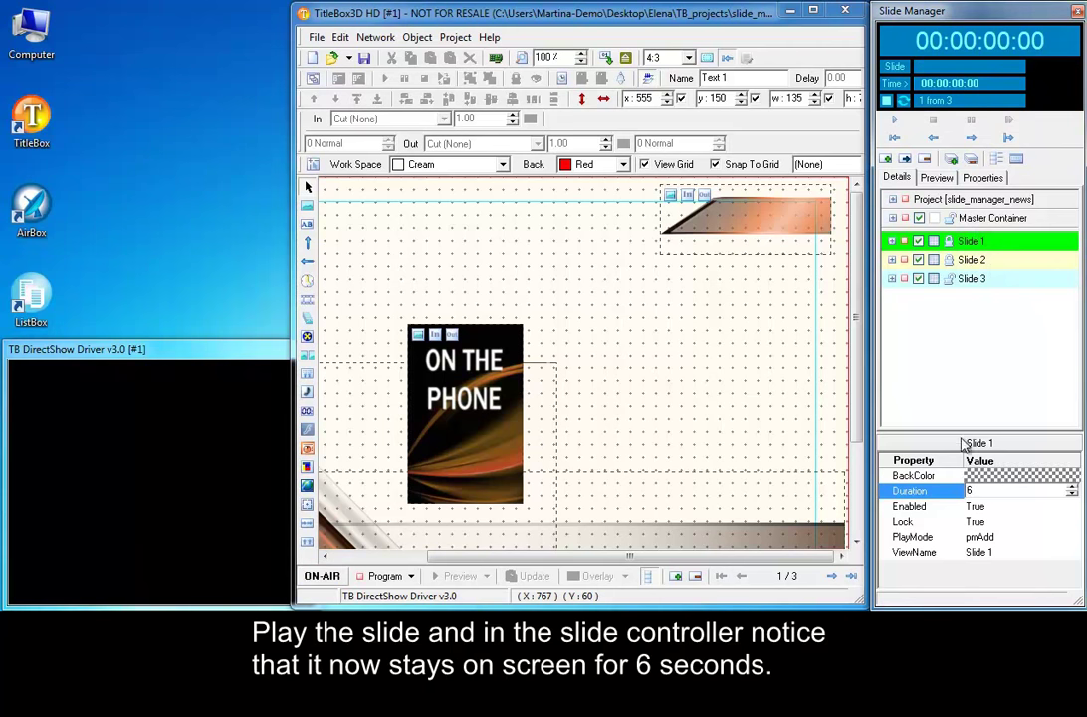
# Set Slide 1's Enabled property to False.
pyautogui.click(1009, 507)
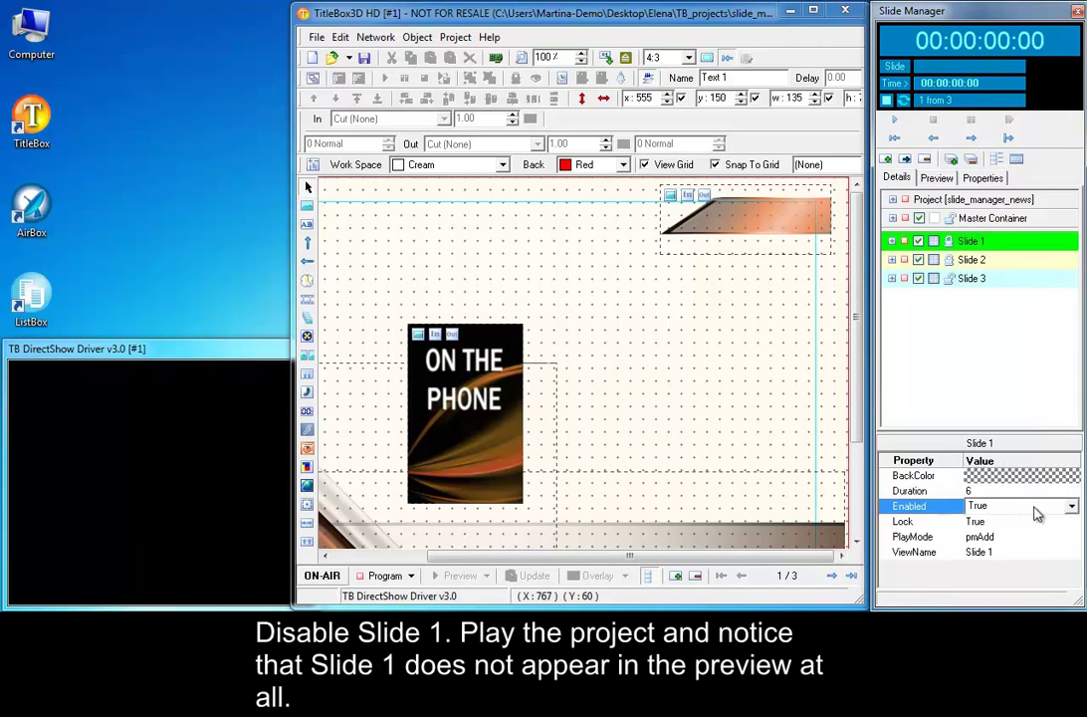
pyautogui.click(1071, 506)
pyautogui.click(1016, 523)
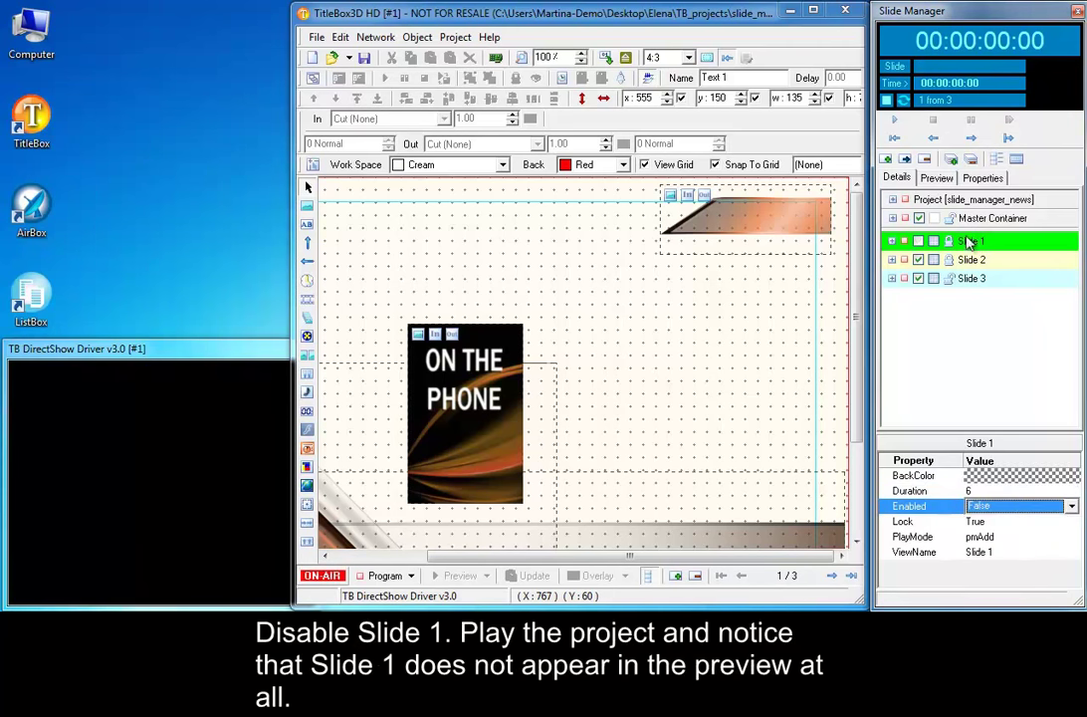
# Play the project to confirm Slide 1 is skipped, then stop playback.
pyautogui.click(896, 120)
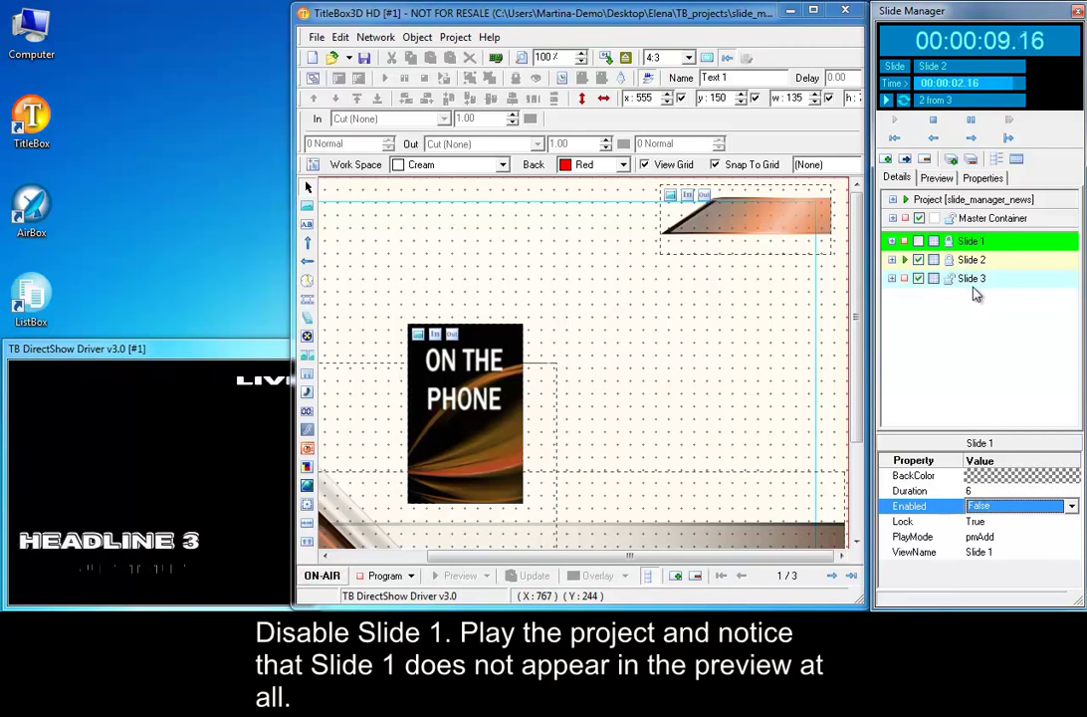
pyautogui.click(933, 121)
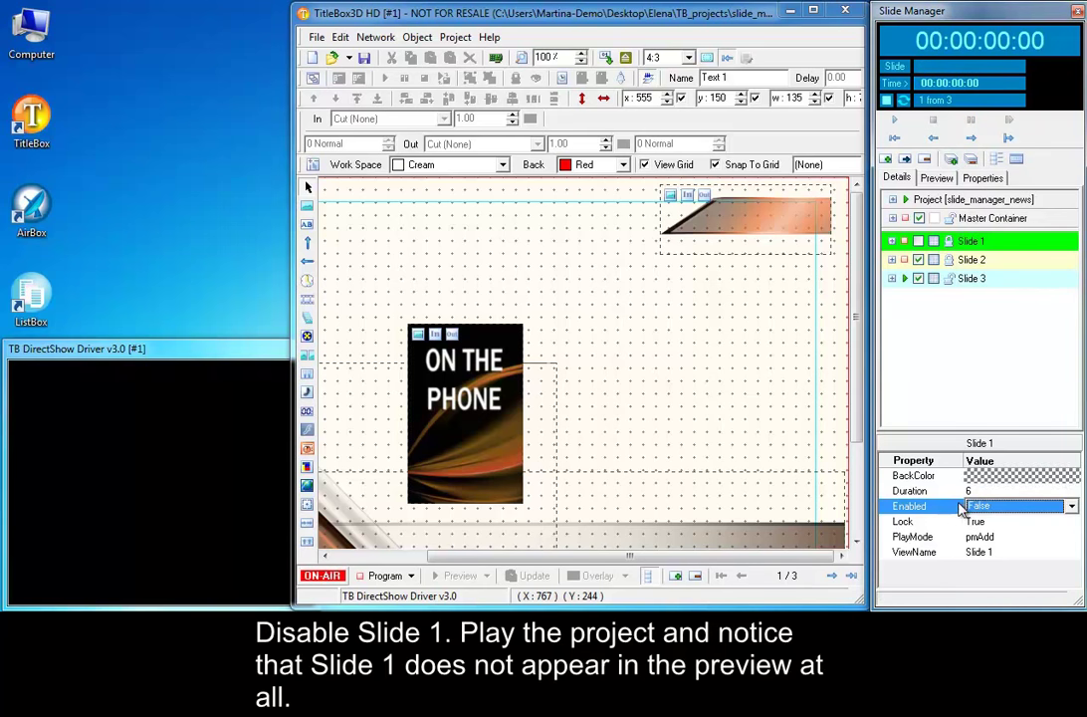
pyautogui.click(1045, 478)
# Give Slide 1 a semi-transparent navy BackColor.
pyautogui.click(1074, 477)
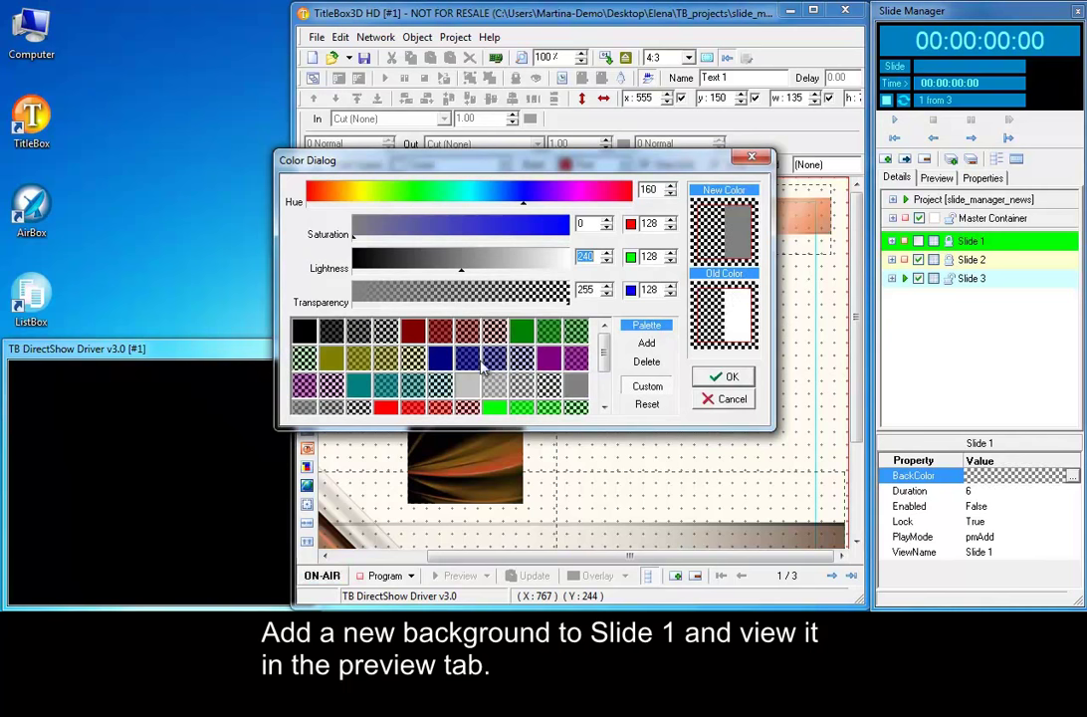
pyautogui.click(488, 365)
pyautogui.click(724, 378)
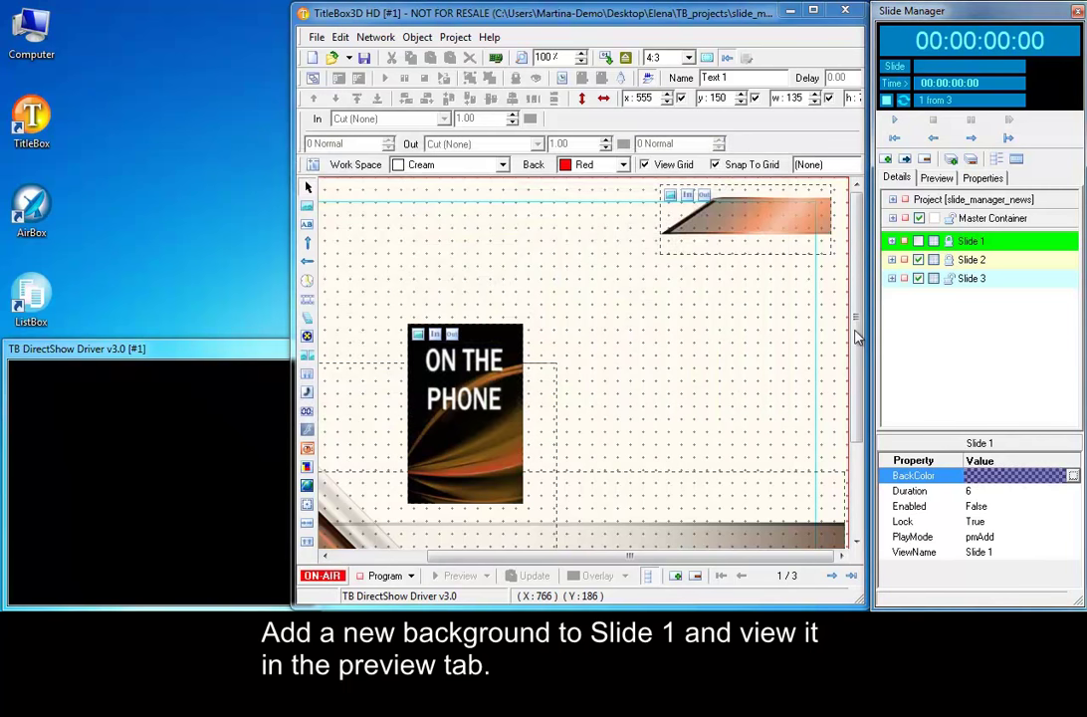
# Check Slide 1's navy background in the Preview thumbnails, then return to Details.
pyautogui.click(938, 179)
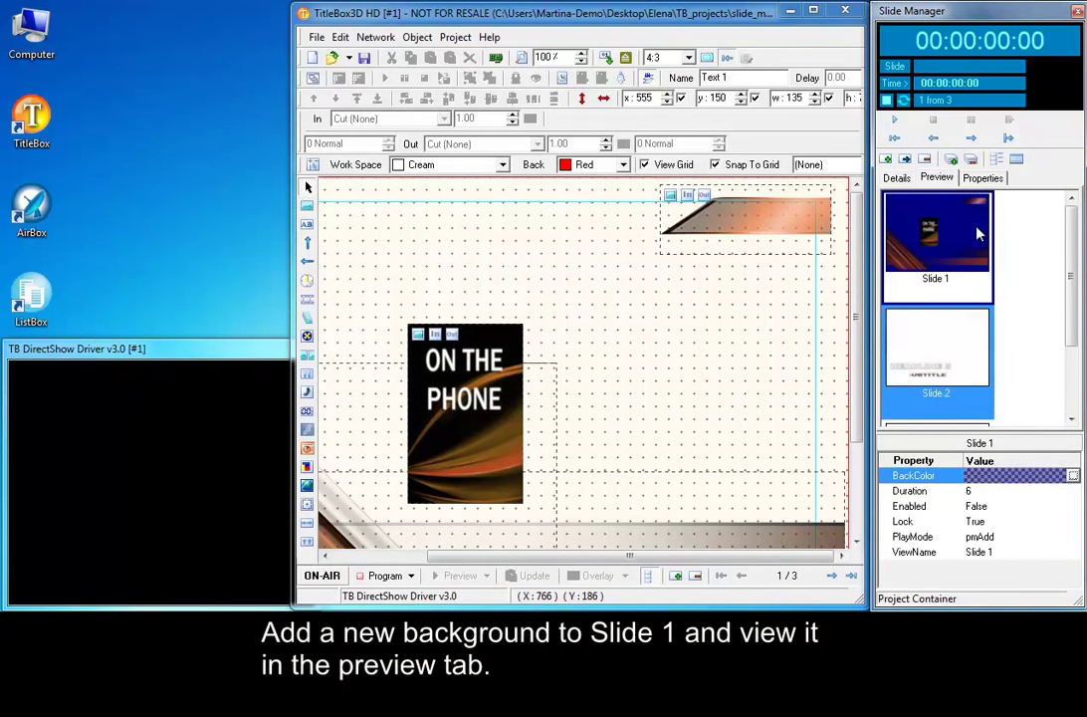
pyautogui.click(1075, 365)
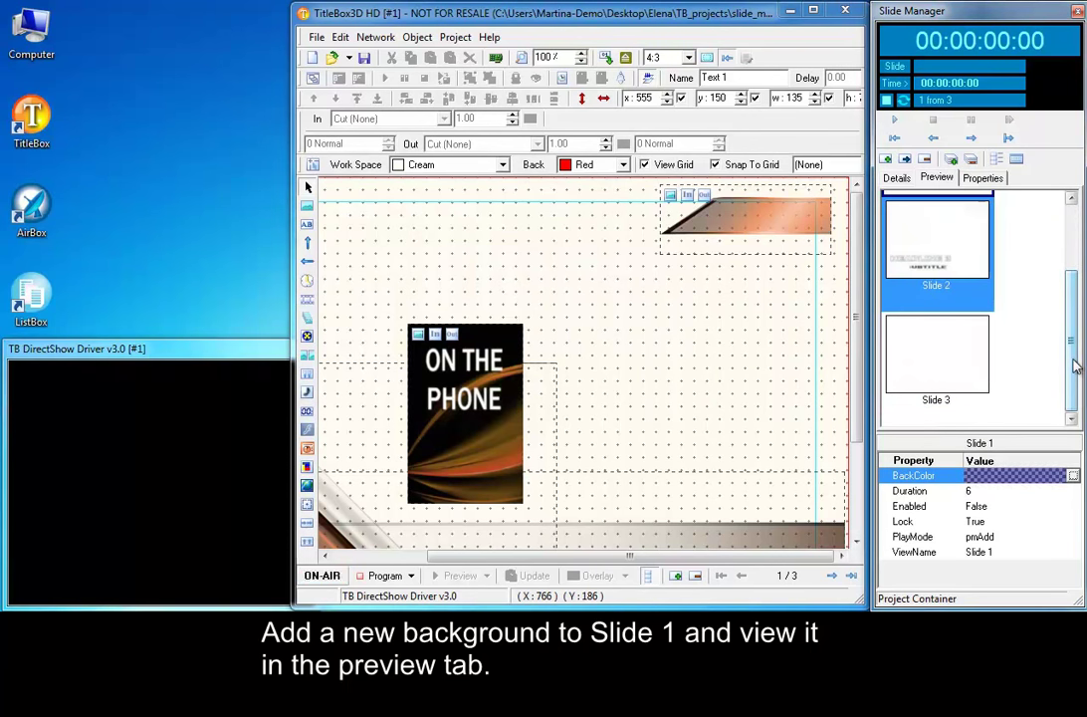
pyautogui.scroll(2, 1076, 366)
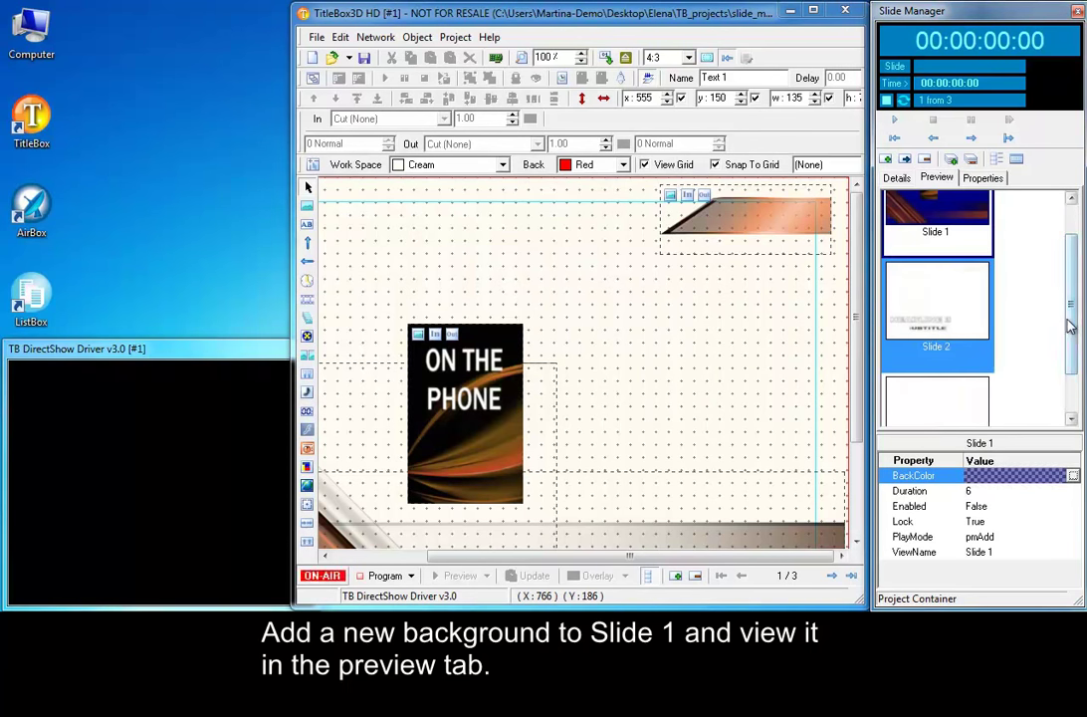
pyautogui.scroll(1, 1070, 326)
pyautogui.click(897, 178)
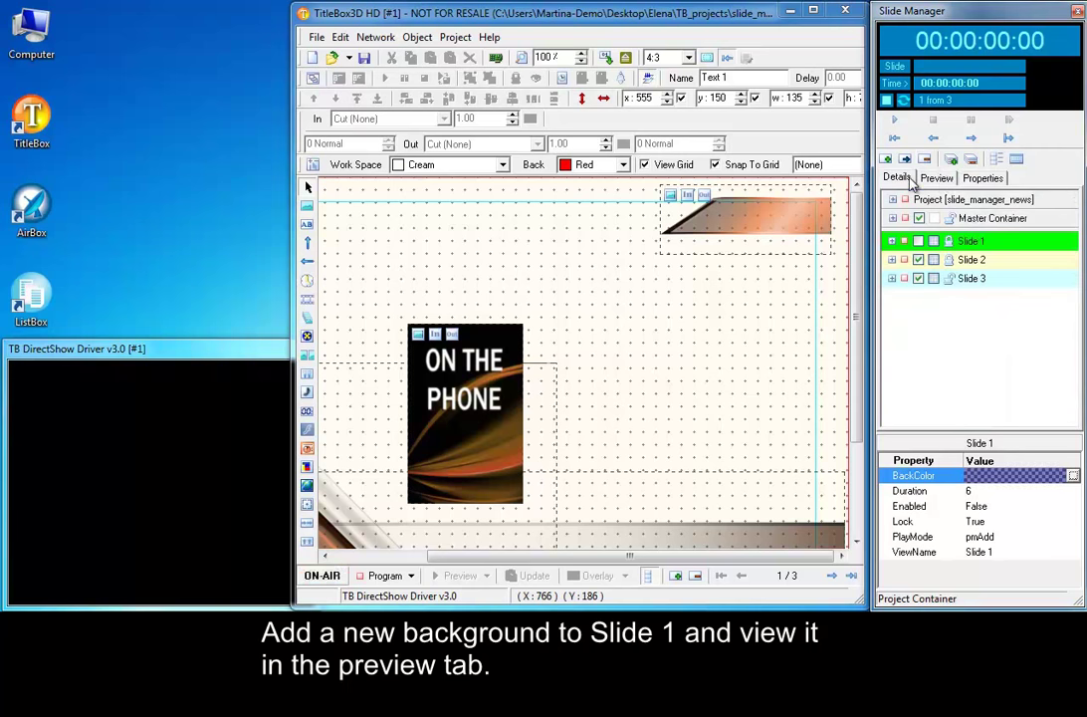
# Turn on thumbnails in the Details slide tree, scroll through it, then view the Preview tab.
pyautogui.click(998, 160)
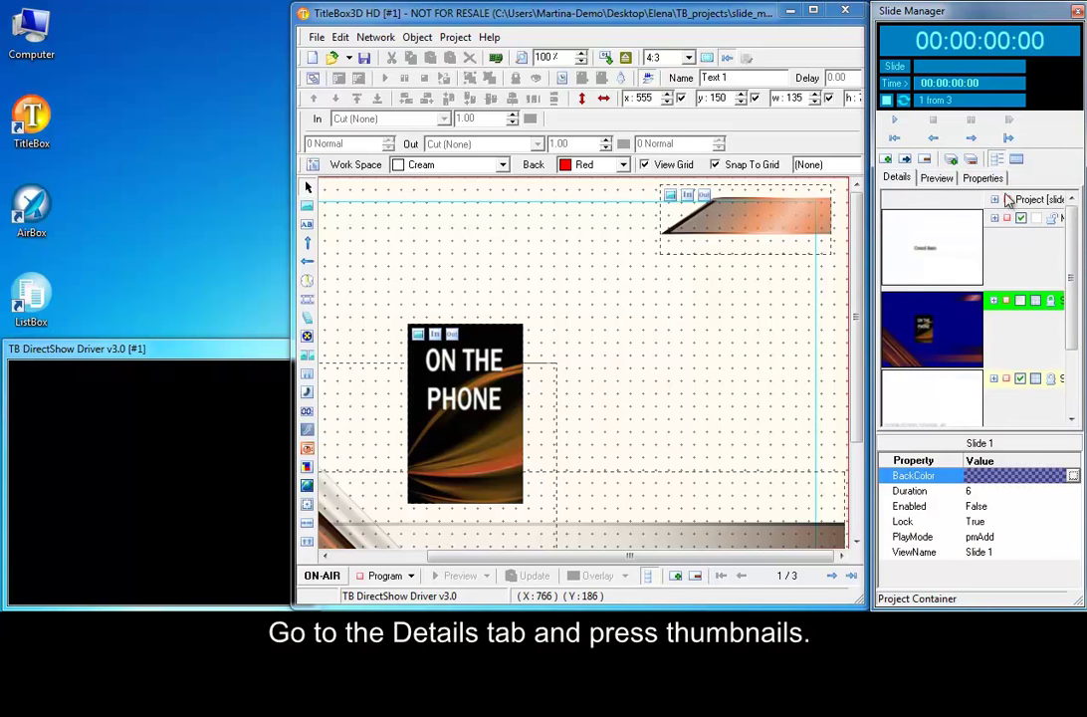
pyautogui.moveTo(1076, 316); pyautogui.dragTo(1069, 201)
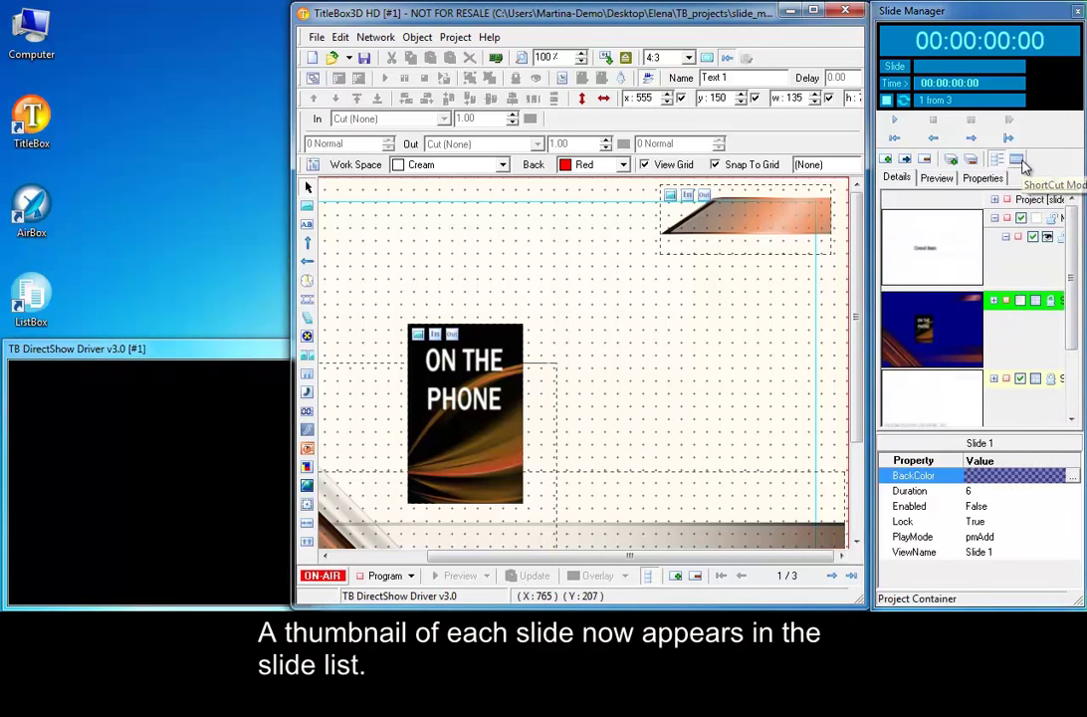
pyautogui.click(938, 177)
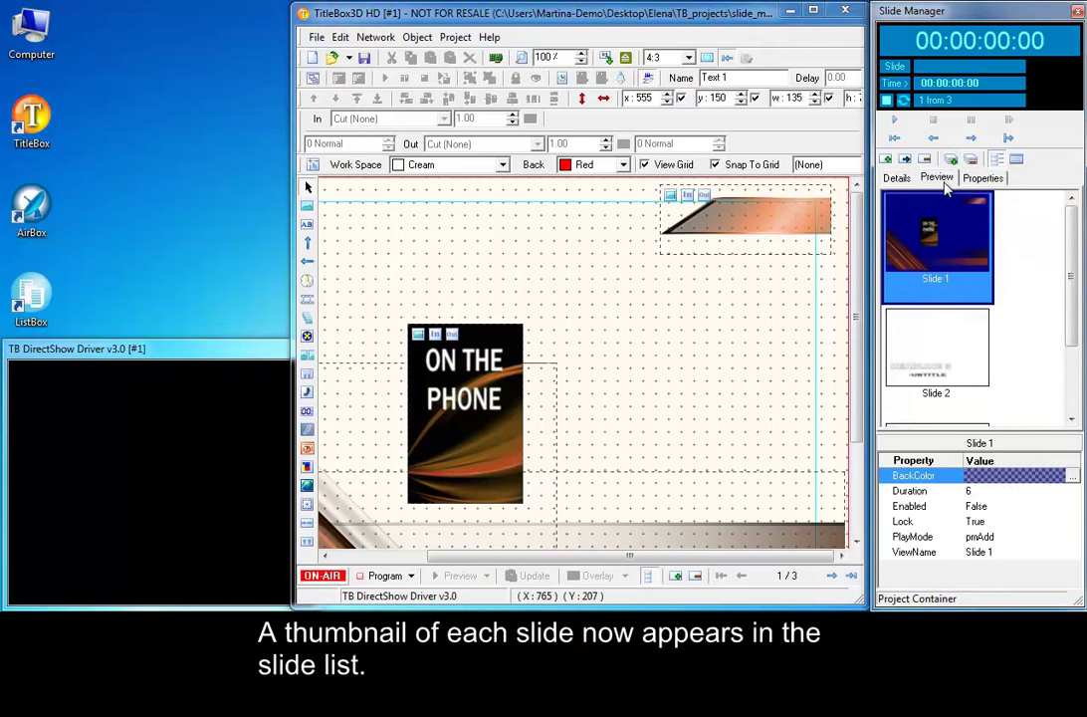
# Assign shortcut A to Slide 1 with the Toggle Play / Stop action.
pyautogui.rightClick(900, 231)
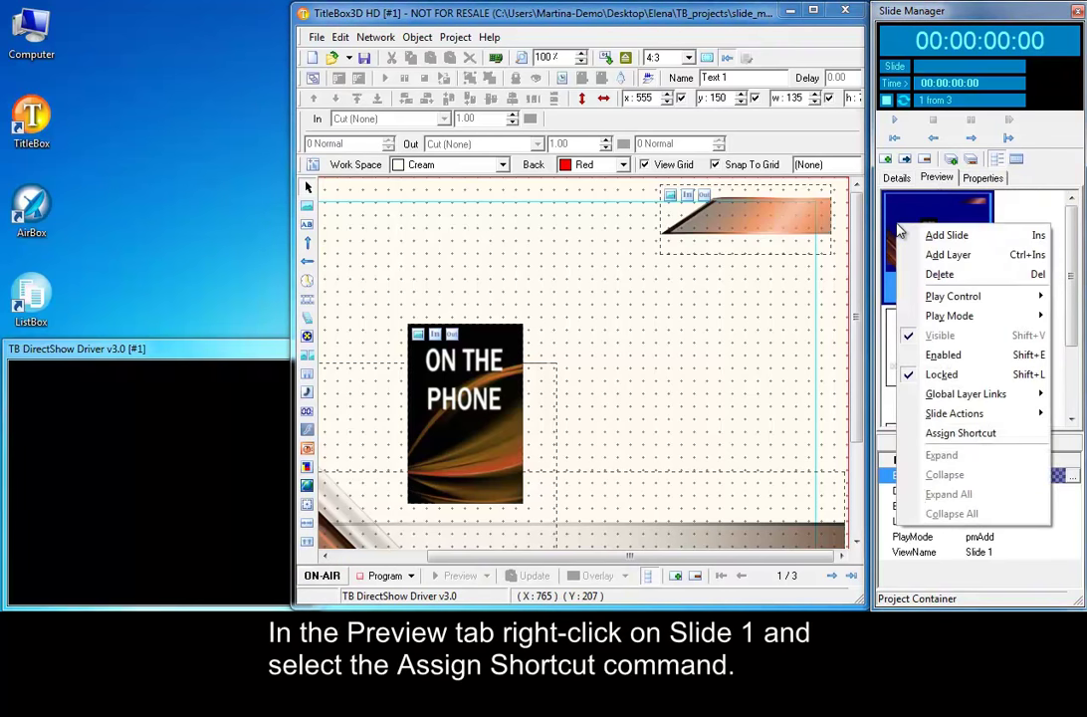
pyautogui.click(966, 434)
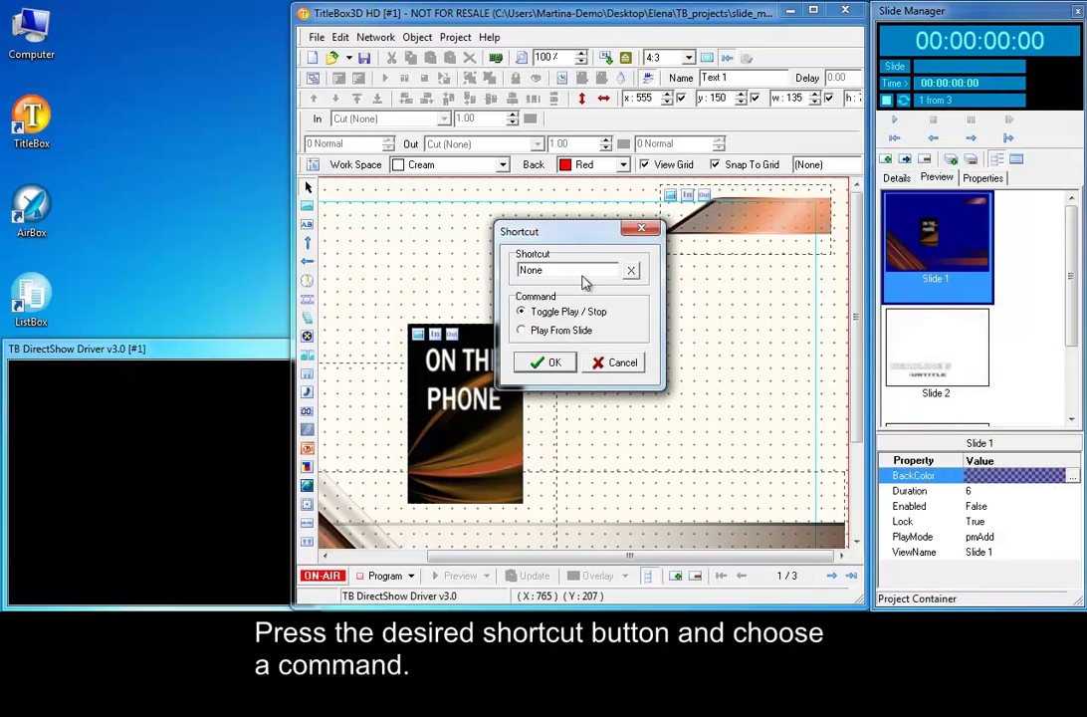
pyautogui.press('a')
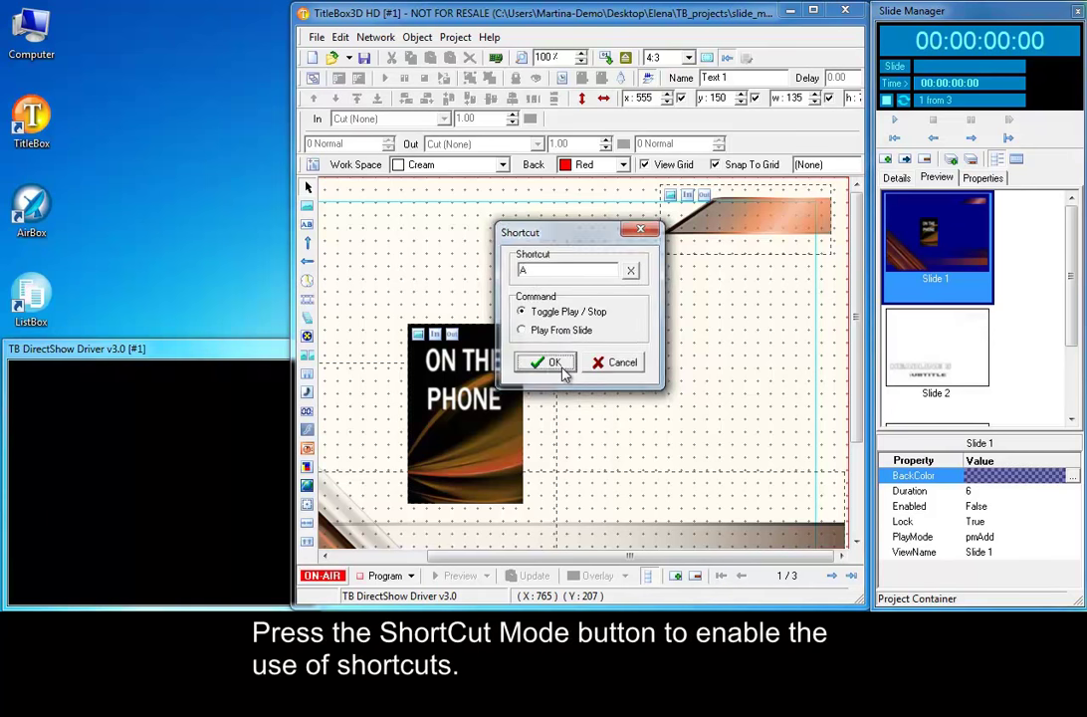
pyautogui.click(553, 364)
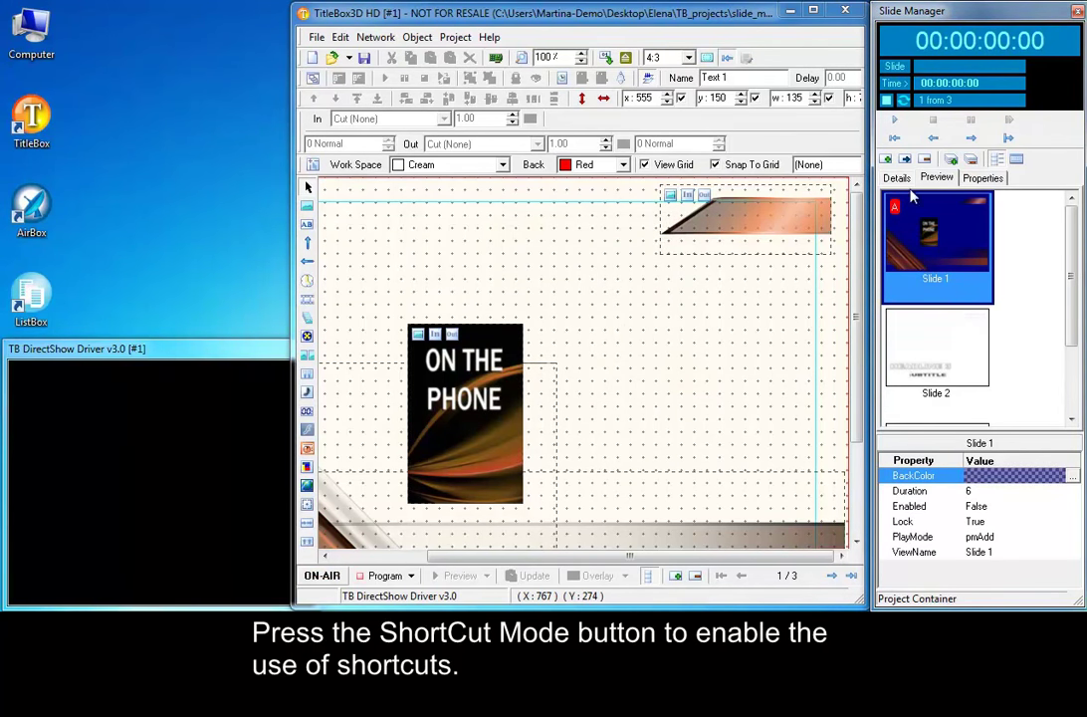
pyautogui.click(901, 179)
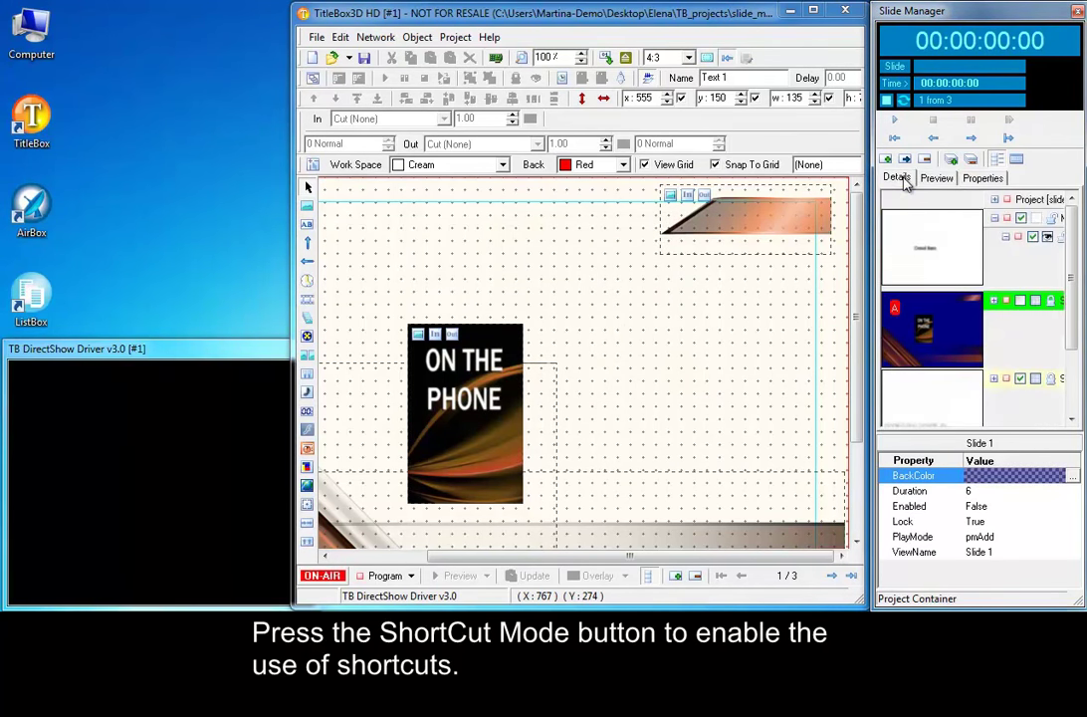
# Enable ShortCut Mode and trigger Slide 1 to play in the output preview.
pyautogui.click(1017, 163)
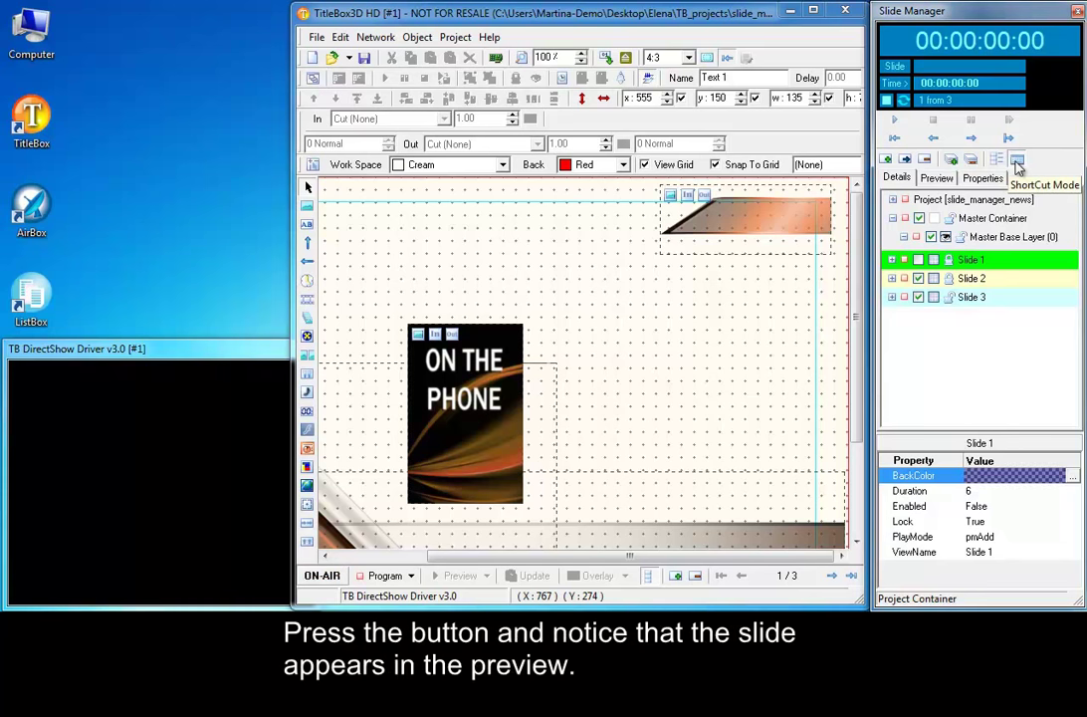
pyautogui.click(1018, 163)
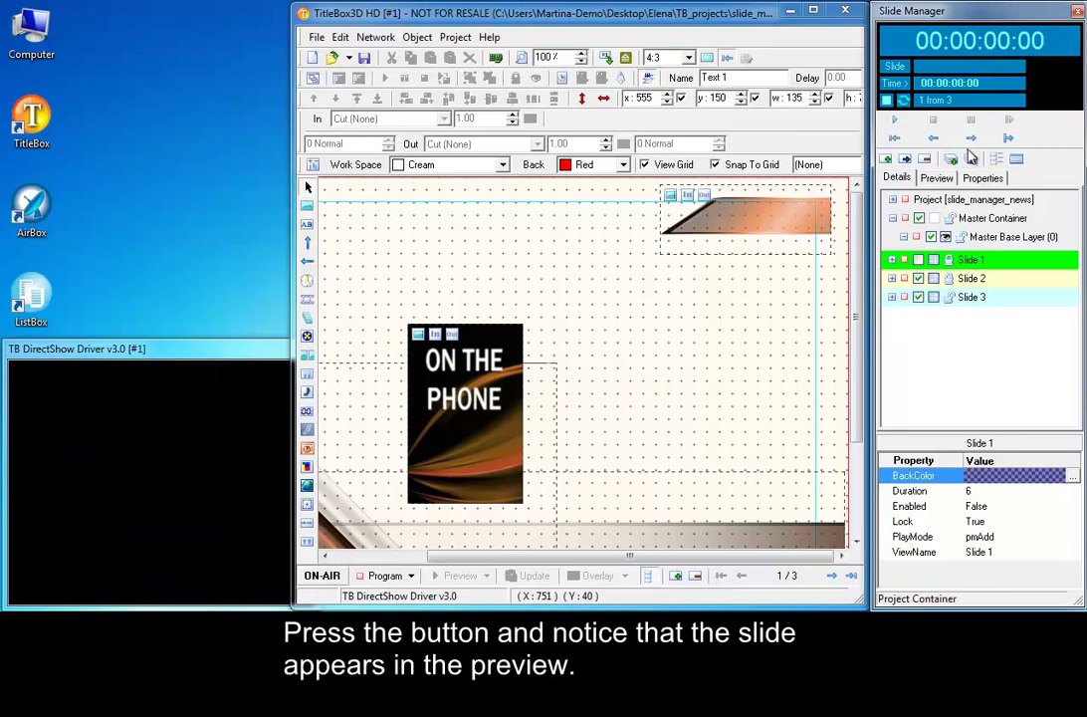
pyautogui.click(1056, 261)
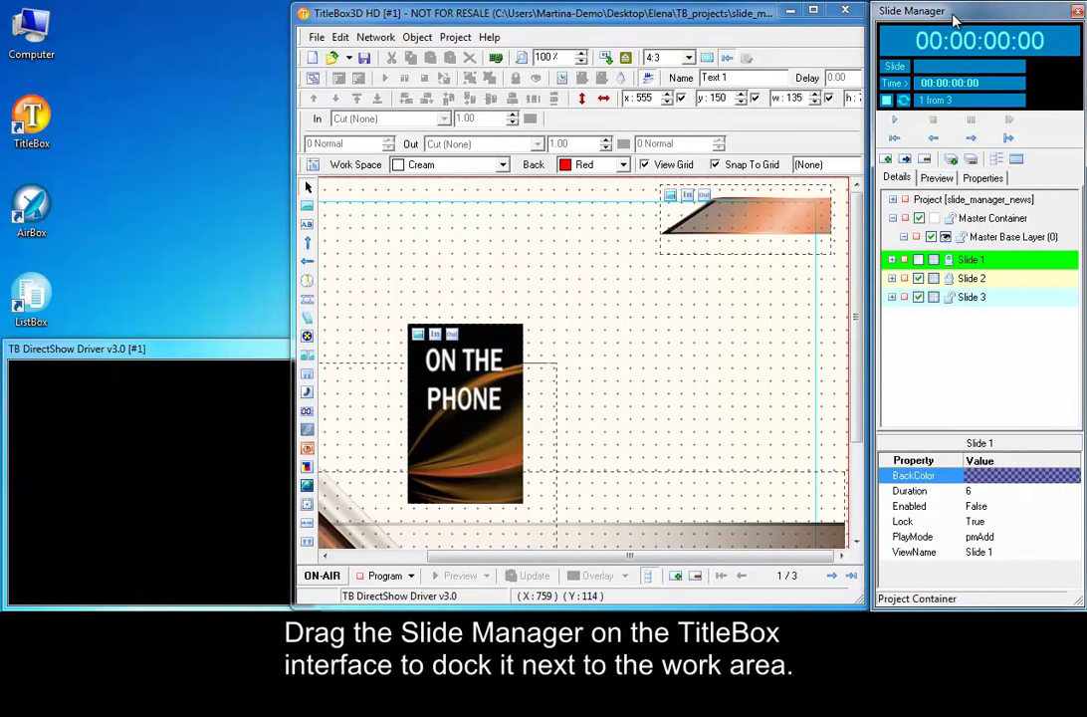
# Dock the Slide Manager into the widened main window and float the Slide Controller separately.
pyautogui.moveTo(940, 40); pyautogui.dragTo(964, 44)
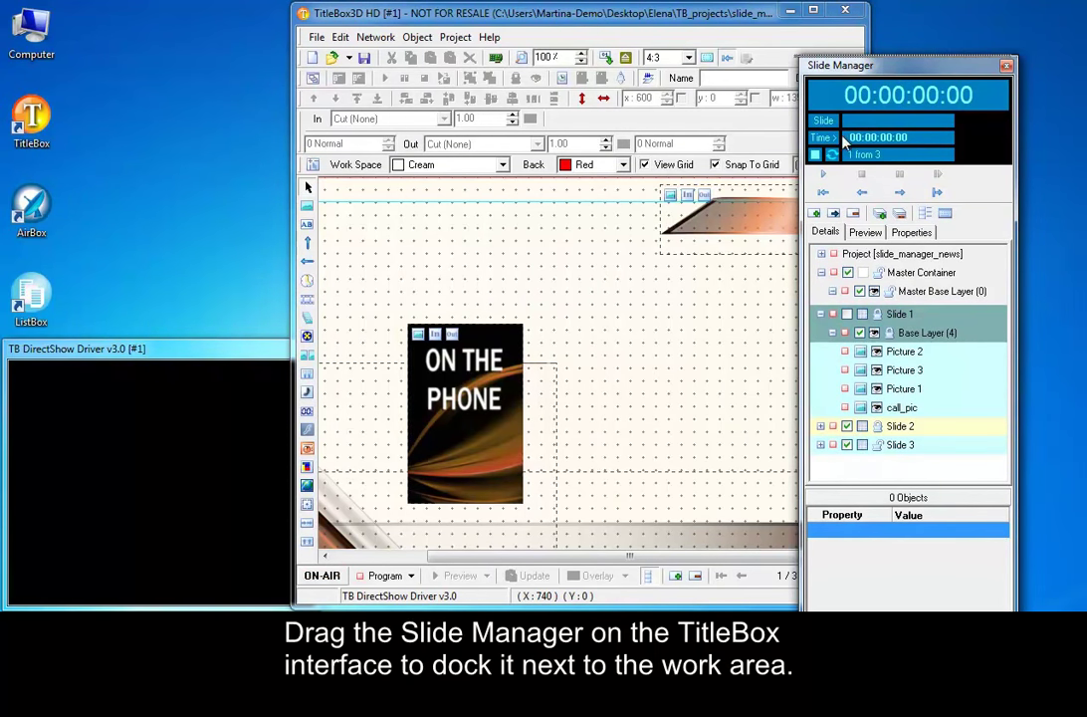
pyautogui.doubleClick(921, 70)
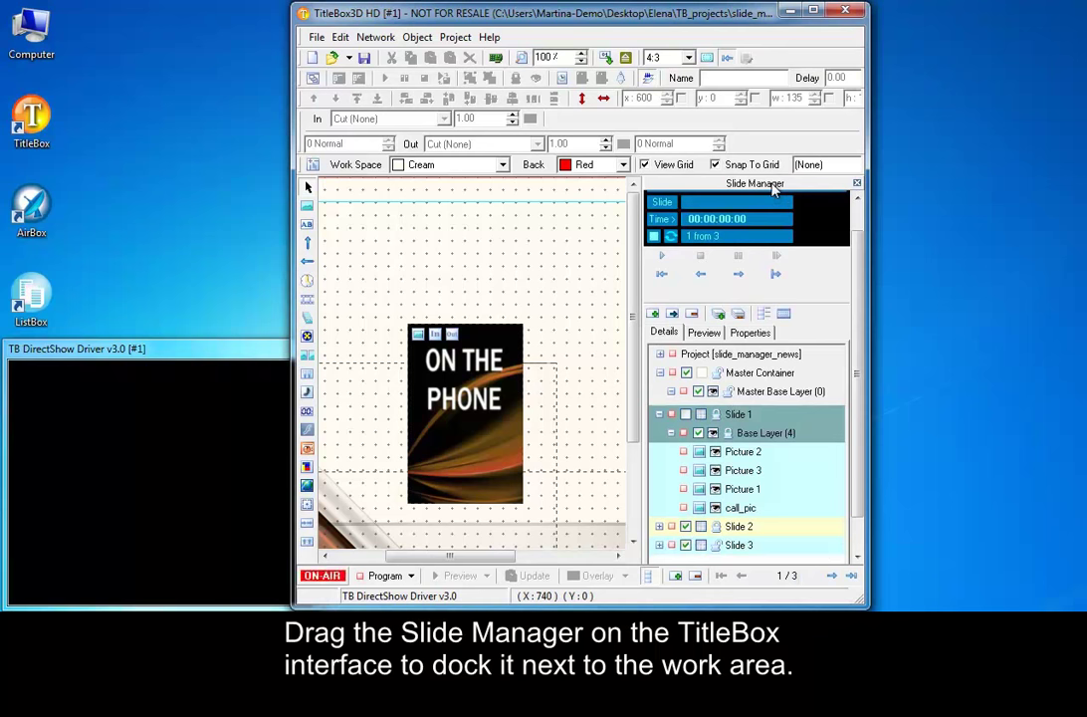
pyautogui.moveTo(868, 269); pyautogui.dragTo(1074, 269)
pyautogui.rightClick(865, 177)
pyautogui.click(916, 179)
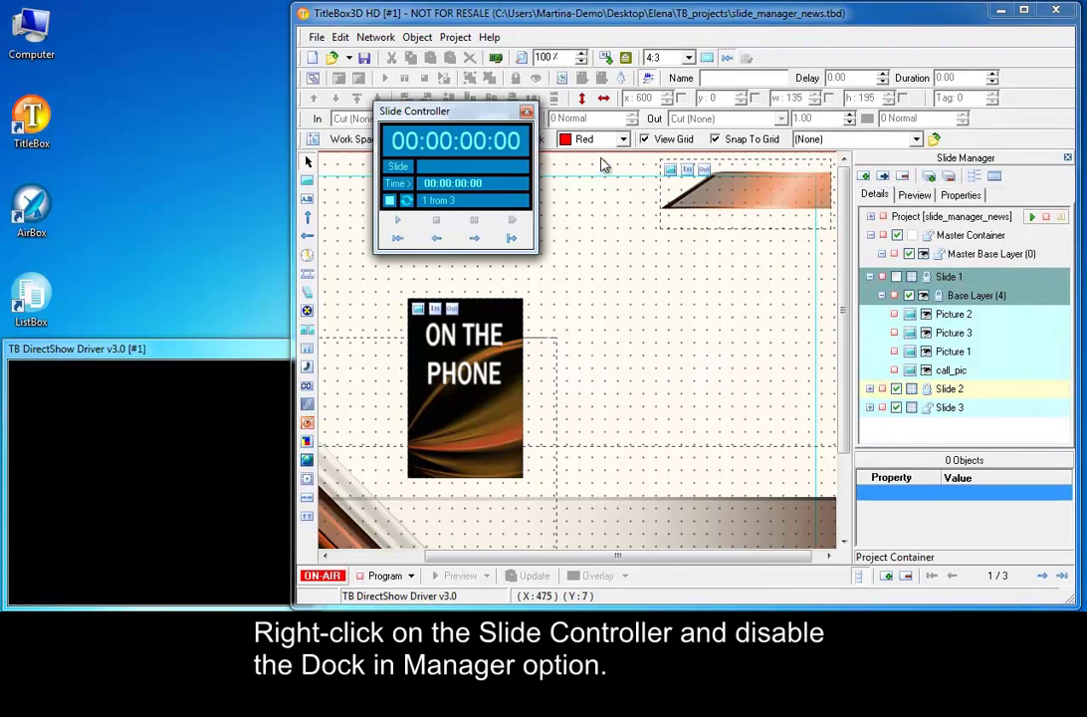